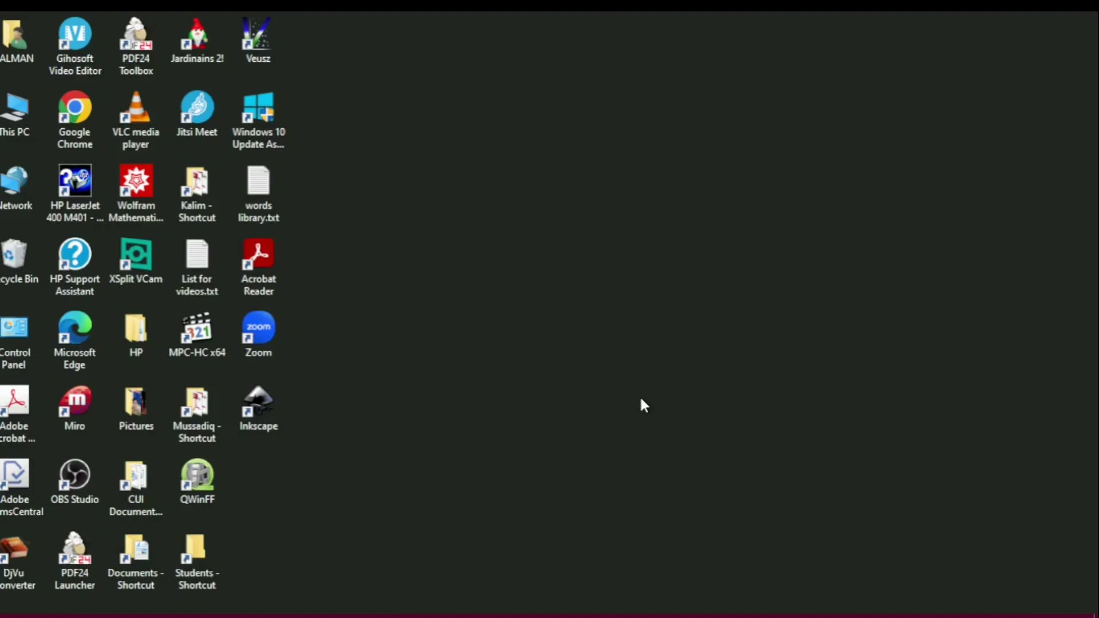
Right-click an empty spot on the desktop to bring up its context menu.
{"action": "right_click", "coordinate": [568, 305]}
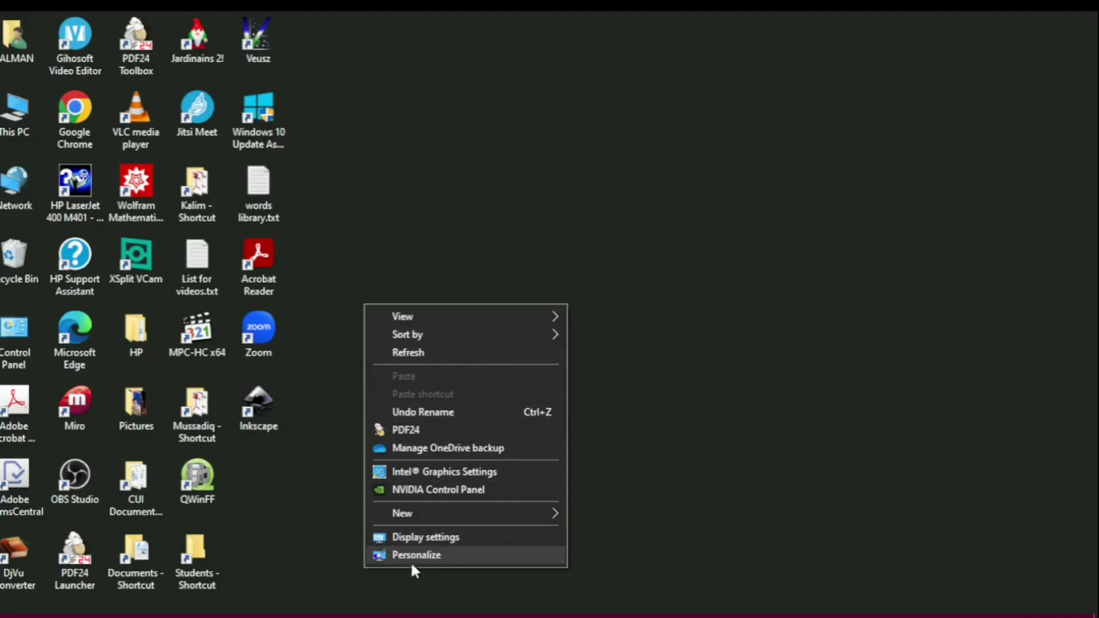
Open Personalization from the desktop menu and go to the Start settings page.
{"action": "left_click", "coordinate": [435, 563]}
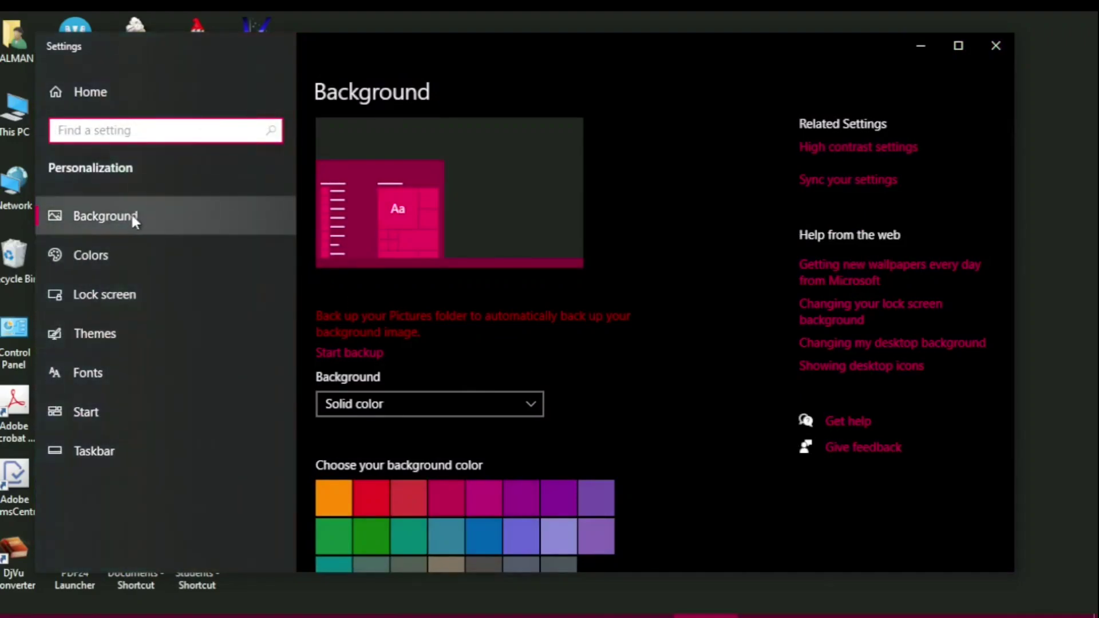
{"action": "left_click", "coordinate": [87, 412]}
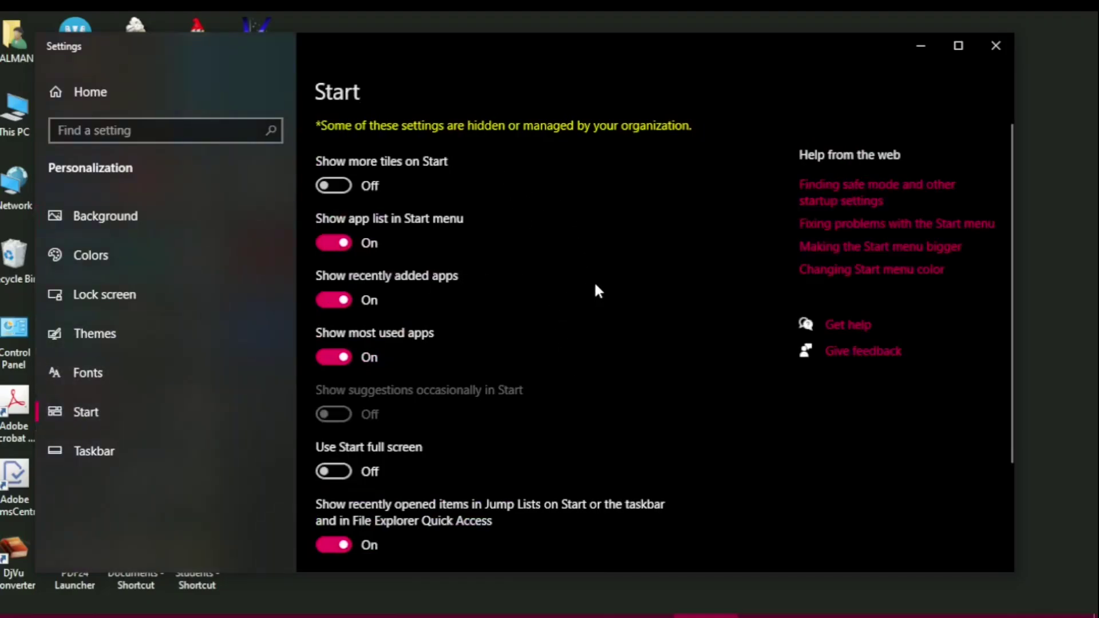
{"action": "scroll", "coordinate": [595, 285], "scroll_direction": "down", "scroll_amount": 3}
{"action": "scroll", "coordinate": [595, 285], "scroll_direction": "up", "scroll_amount": 3}
{"action": "left_click", "coordinate": [345, 183]}
{"action": "left_click", "coordinate": [328, 187]}
{"action": "left_click", "coordinate": [341, 187]}
{"action": "left_click", "coordinate": [326, 187]}
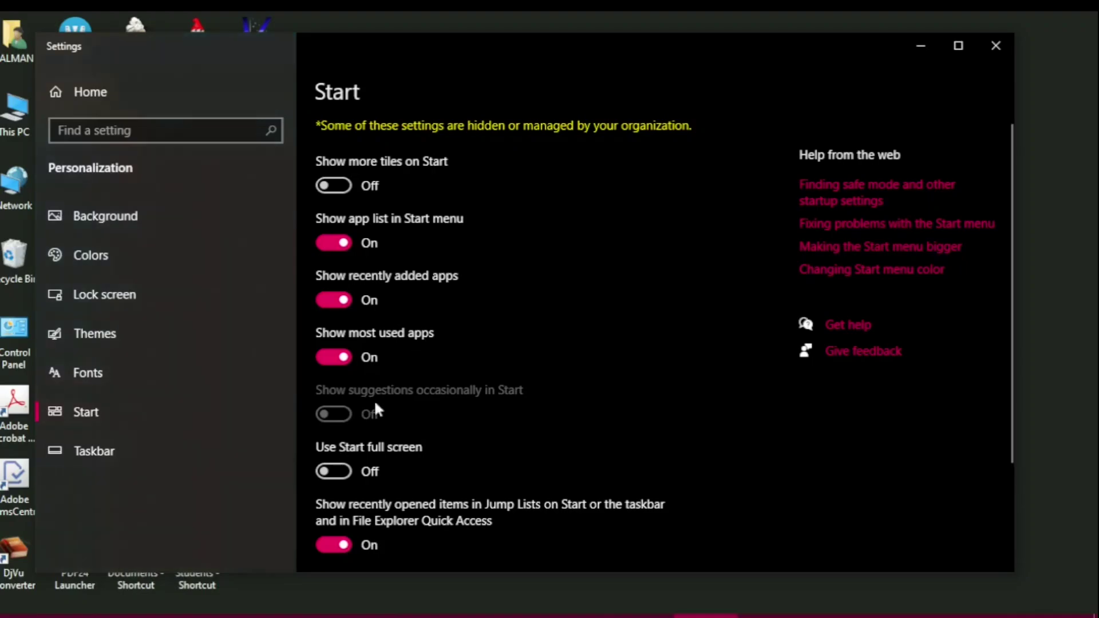
{"action": "scroll", "coordinate": [491, 422], "scroll_direction": "down", "scroll_amount": 3}
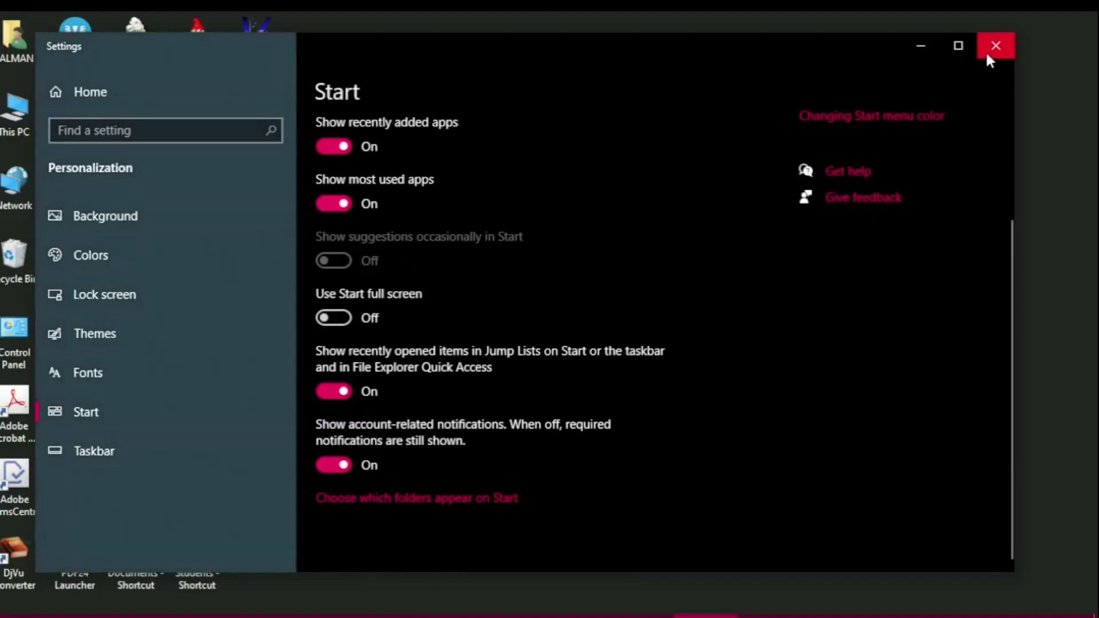
Close the Settings window and bring up the Start menu with the Windows key.
{"action": "left_click", "coordinate": [995, 47]}
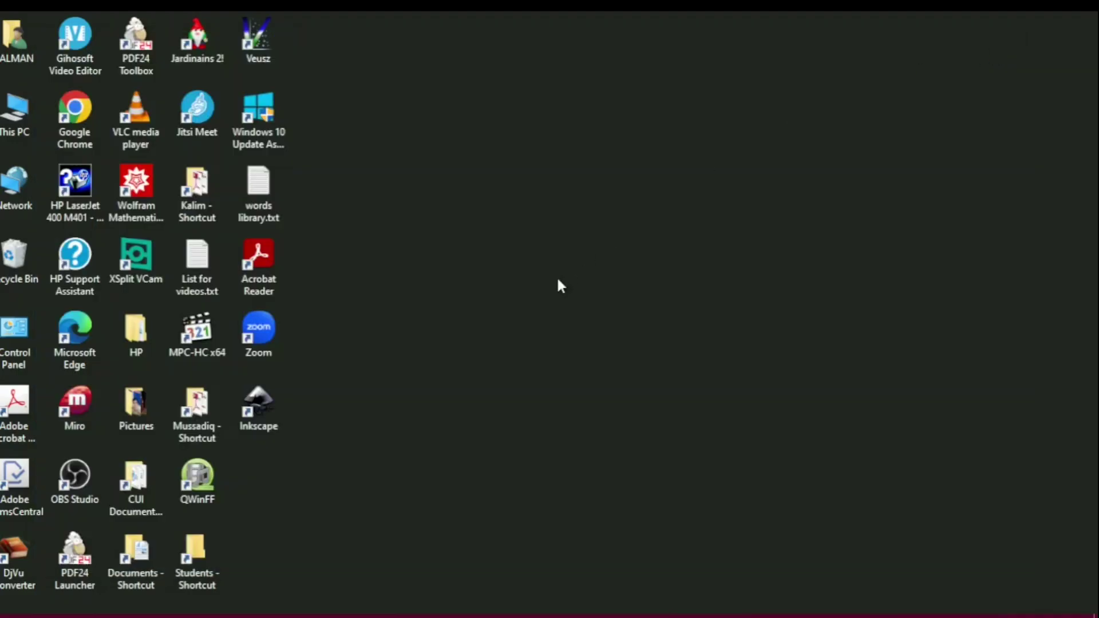
{"action": "key", "text": "super"}
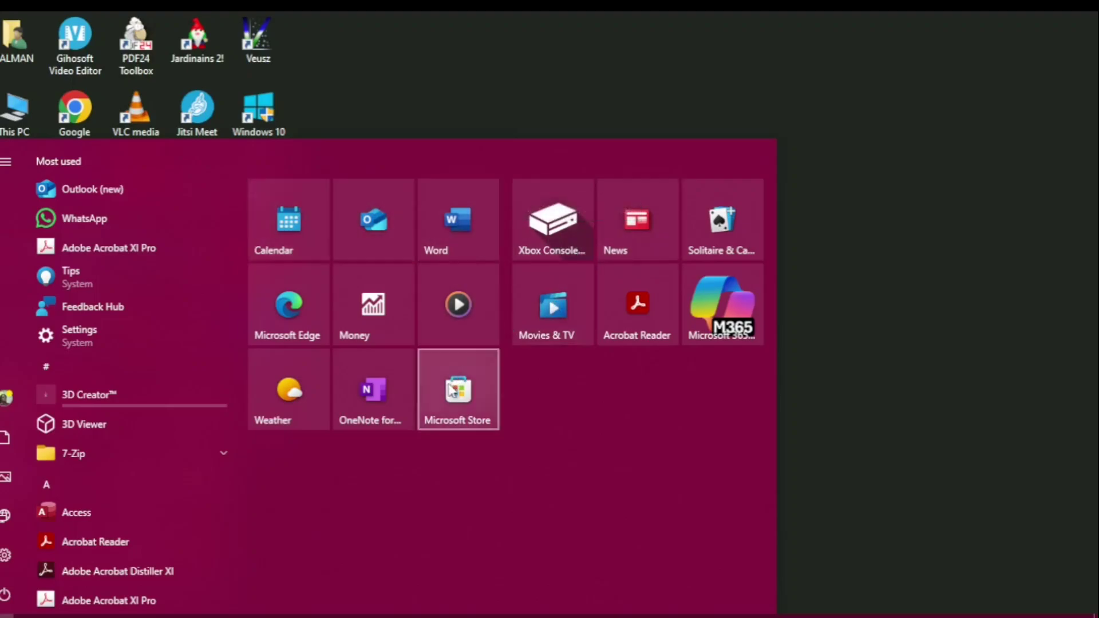
Drag Microsoft Store, OneNote, Weather and Money tiles so OneNote sits beside Edge, Money below.
{"action": "left_click_drag", "start_coordinate": [458, 389], "coordinate": [769, 395]}
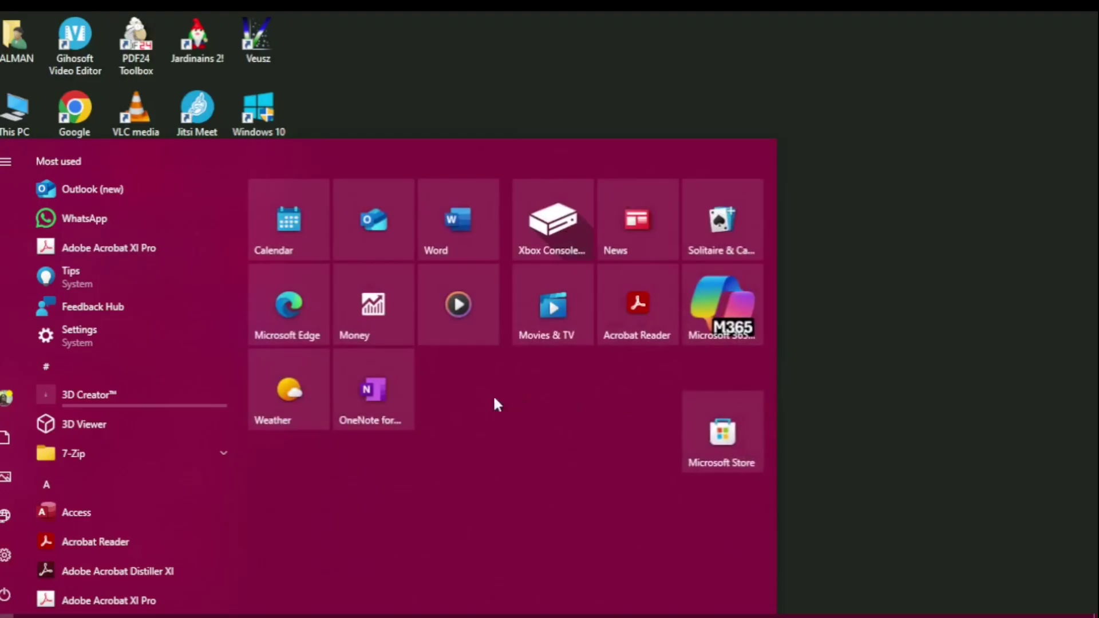
{"action": "mouse_move", "coordinate": [565, 371]}
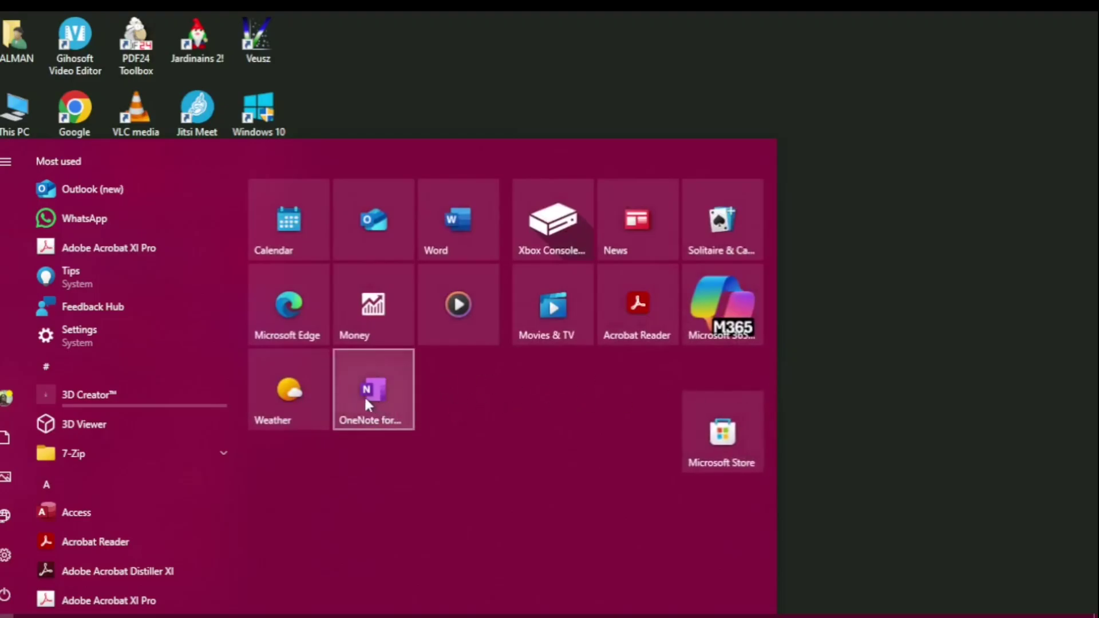
{"action": "left_click_drag", "start_coordinate": [365, 395], "coordinate": [474, 496]}
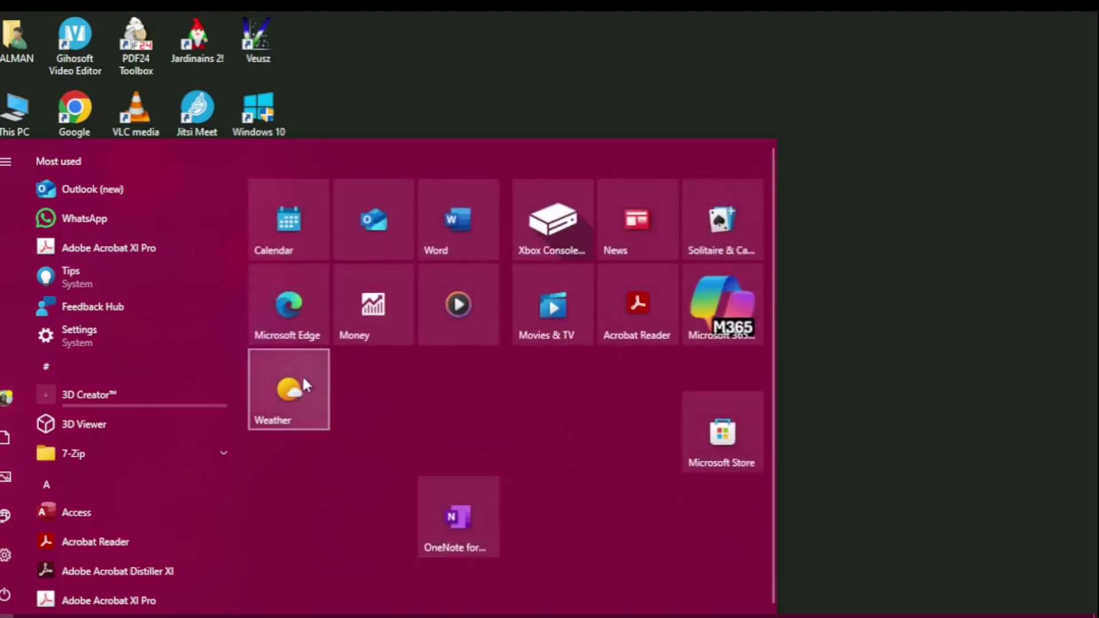
{"action": "left_click_drag", "start_coordinate": [302, 376], "coordinate": [541, 391]}
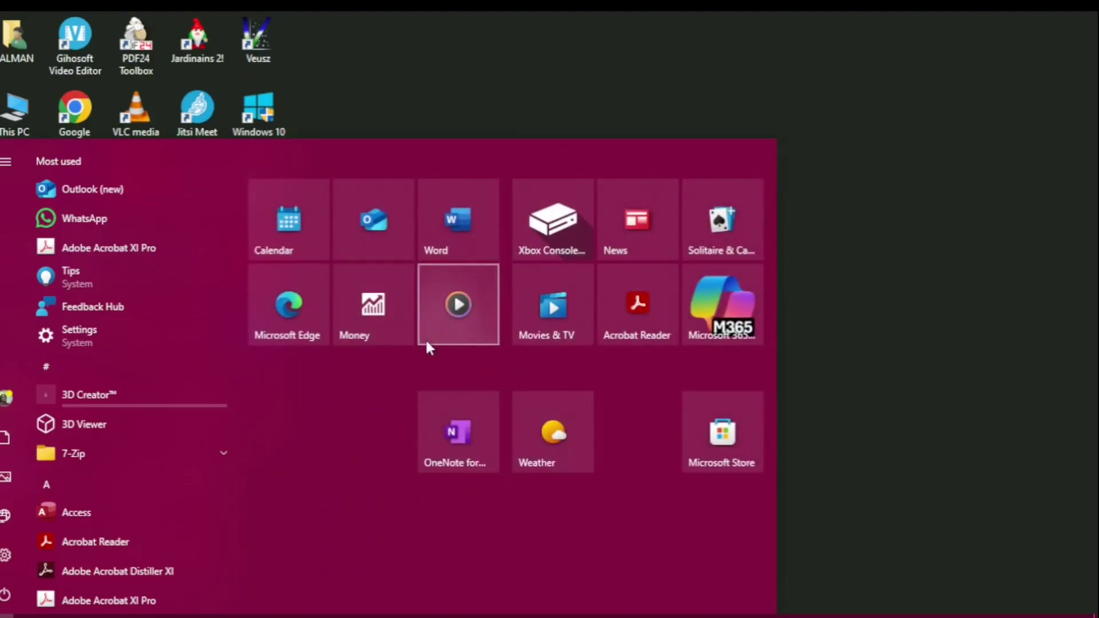
{"action": "left_click_drag", "start_coordinate": [376, 309], "coordinate": [345, 307]}
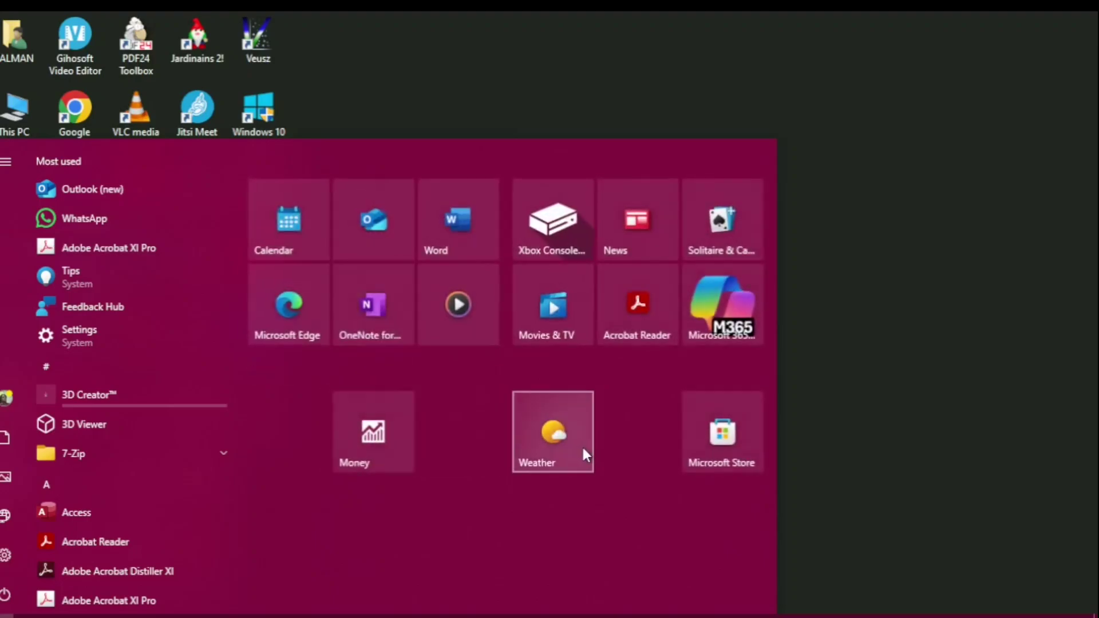
{"action": "left_click_drag", "start_coordinate": [582, 444], "coordinate": [481, 434]}
{"action": "left_click_drag", "start_coordinate": [389, 450], "coordinate": [292, 396]}
{"action": "left_click_drag", "start_coordinate": [488, 518], "coordinate": [394, 385]}
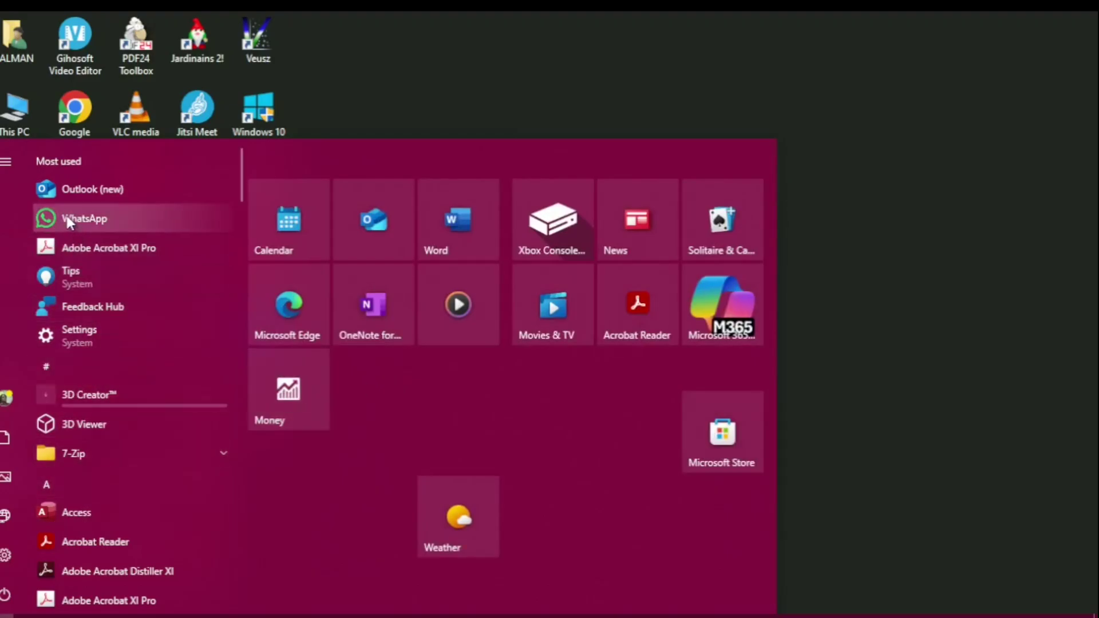
Drag WhatsApp from Most used and Chromium from the app list onto the tile grid.
{"action": "left_click_drag", "start_coordinate": [67, 222], "coordinate": [437, 384]}
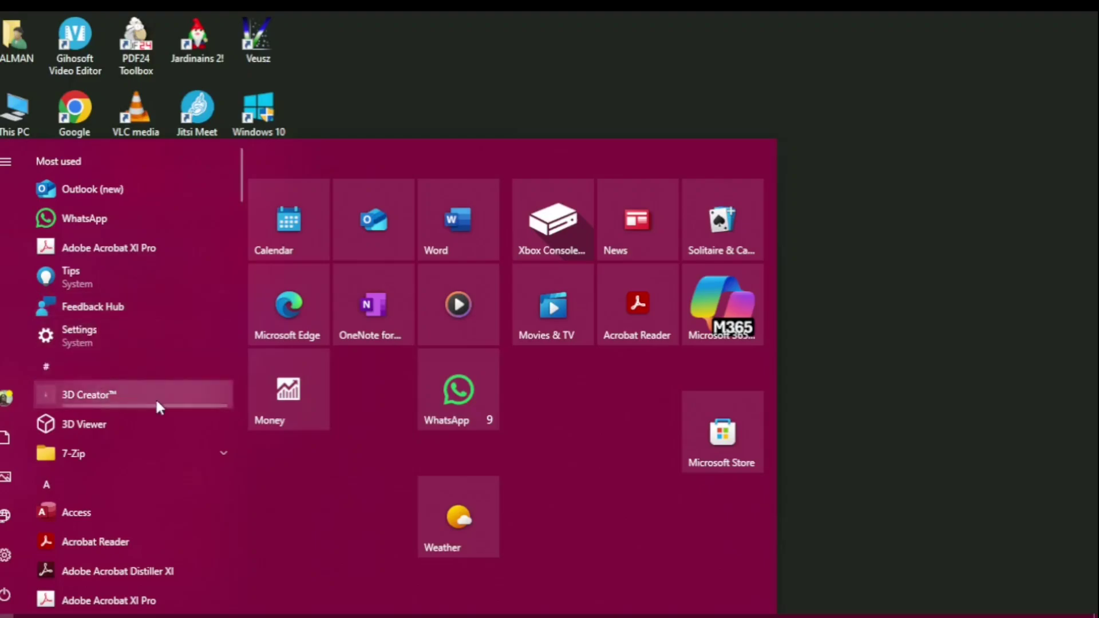
{"action": "scroll", "coordinate": [173, 513], "scroll_direction": "down", "scroll_amount": 5}
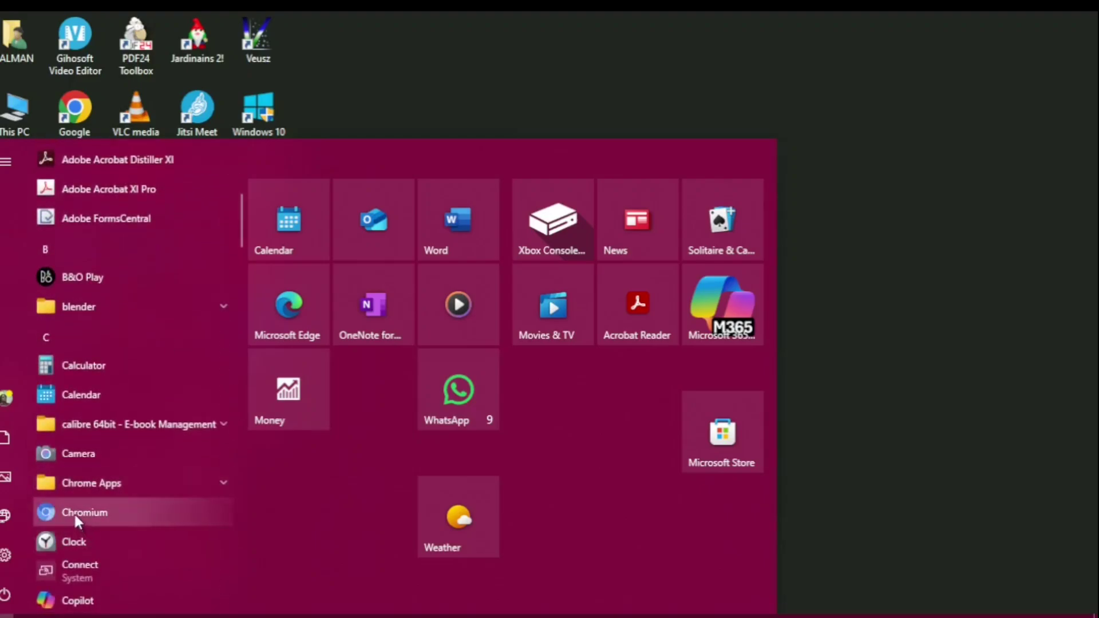
{"action": "left_click_drag", "start_coordinate": [74, 513], "coordinate": [578, 406]}
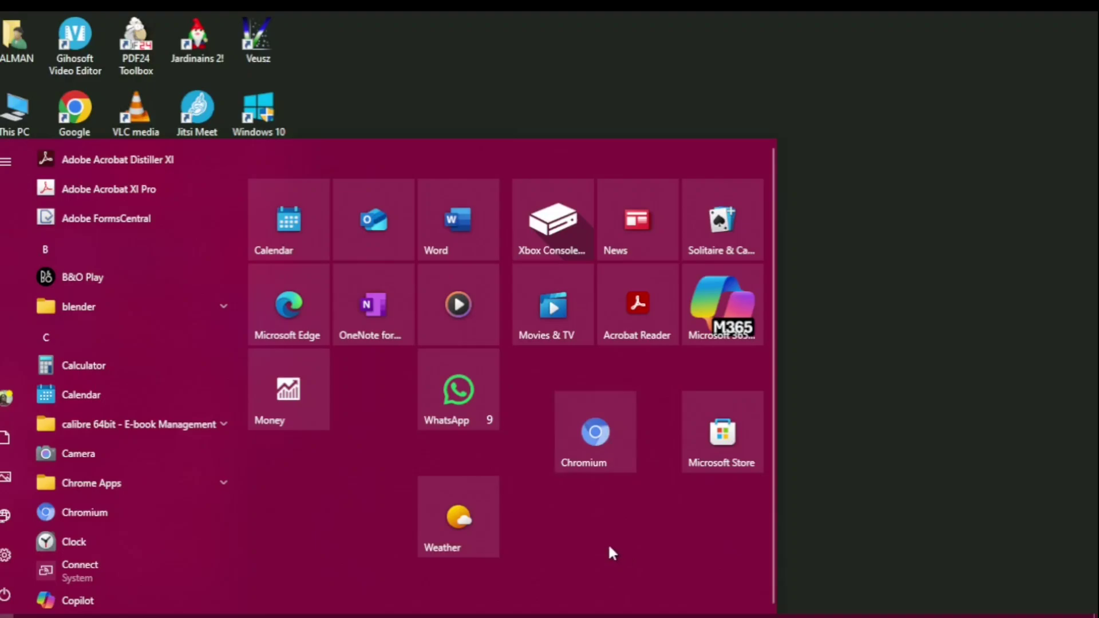
Unpin the Chromium and WhatsApp tiles, then line up Weather and Microsoft Store beside Money.
{"action": "right_click", "coordinate": [611, 451]}
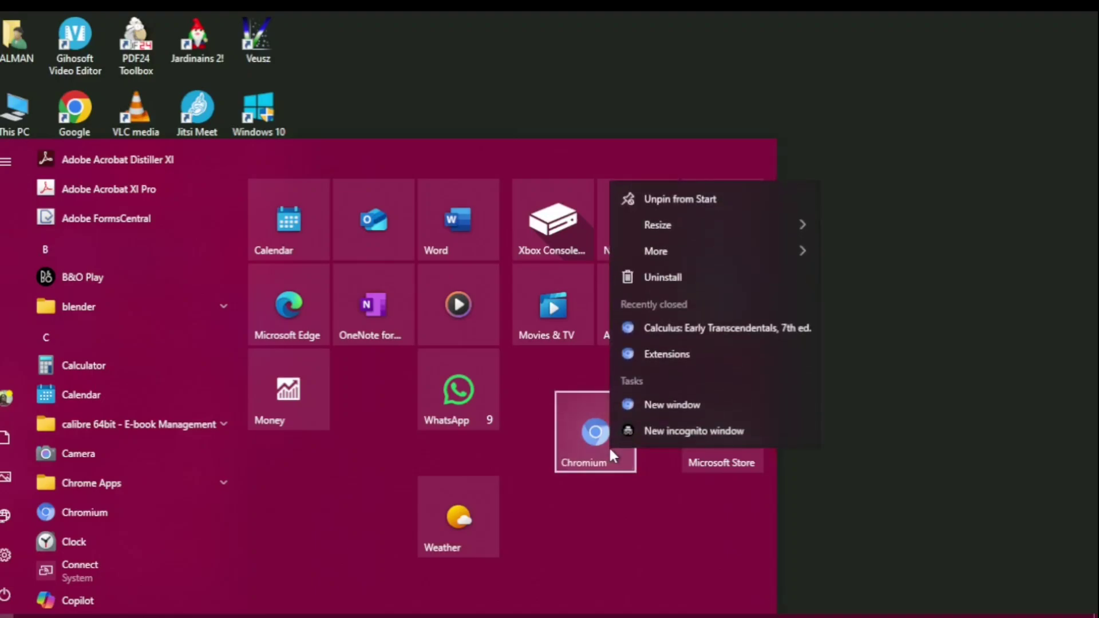
{"action": "left_click", "coordinate": [678, 202]}
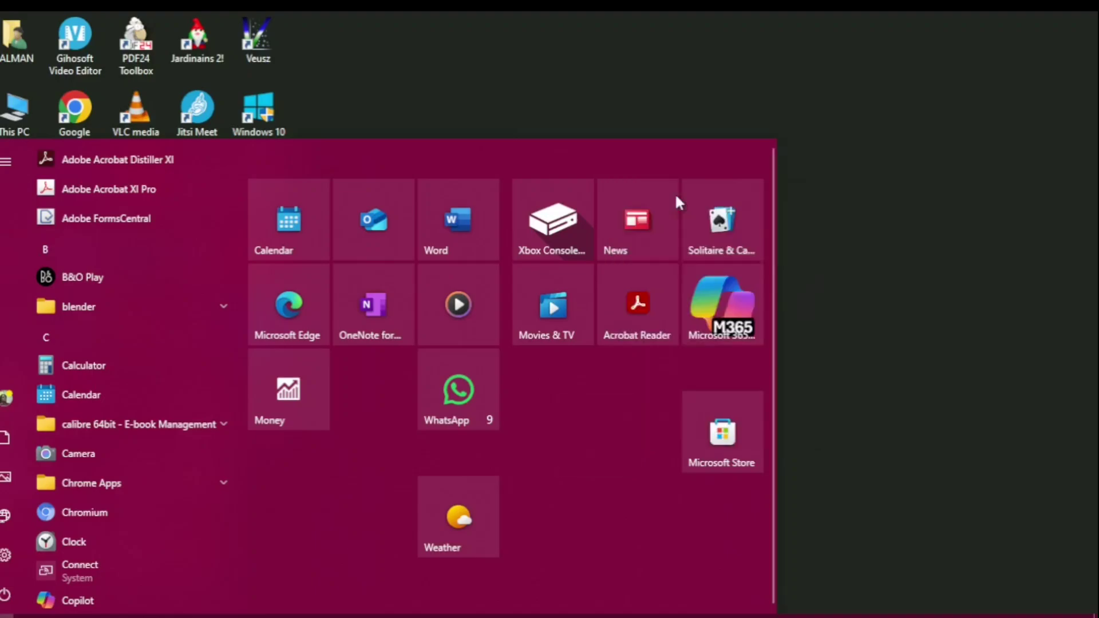
{"action": "right_click", "coordinate": [482, 373]}
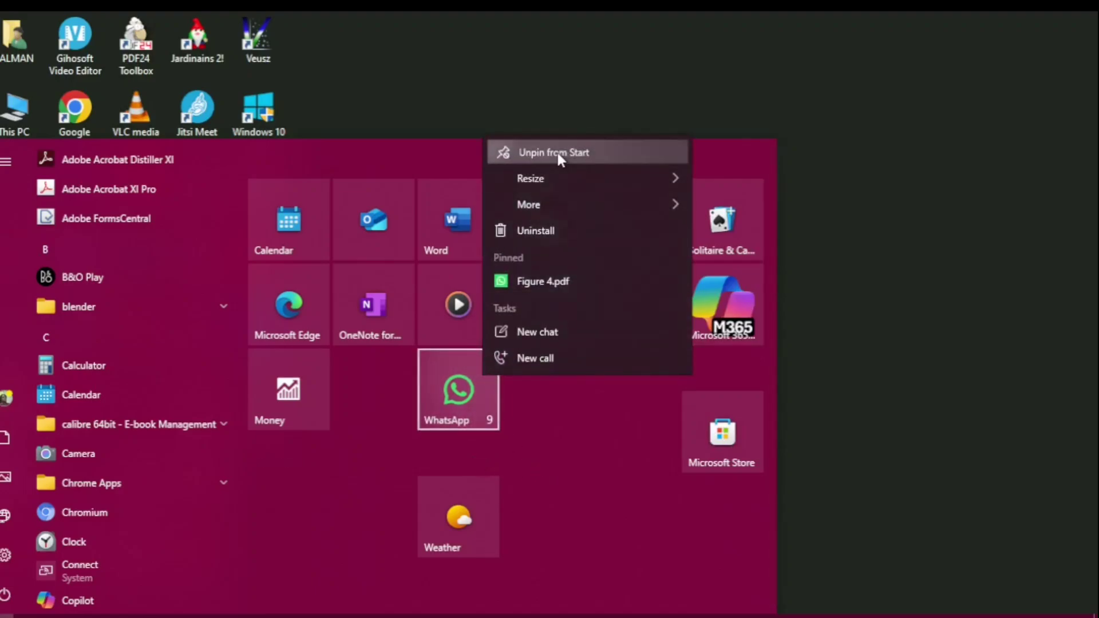
{"action": "left_click", "coordinate": [556, 151]}
{"action": "left_click_drag", "start_coordinate": [479, 535], "coordinate": [392, 414]}
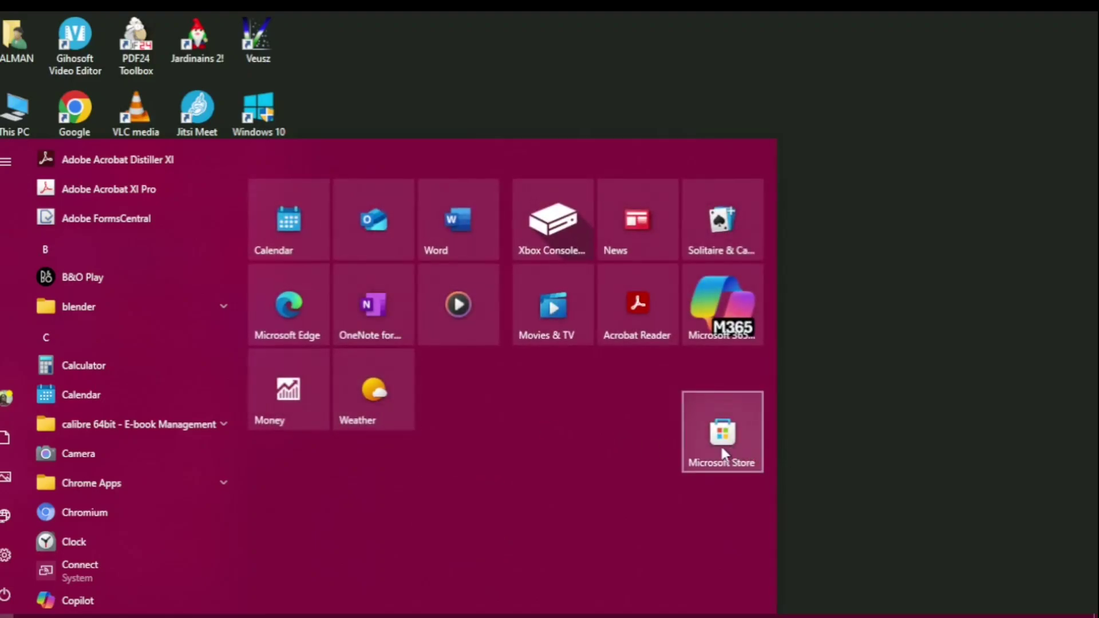
{"action": "left_click_drag", "start_coordinate": [687, 449], "coordinate": [429, 408]}
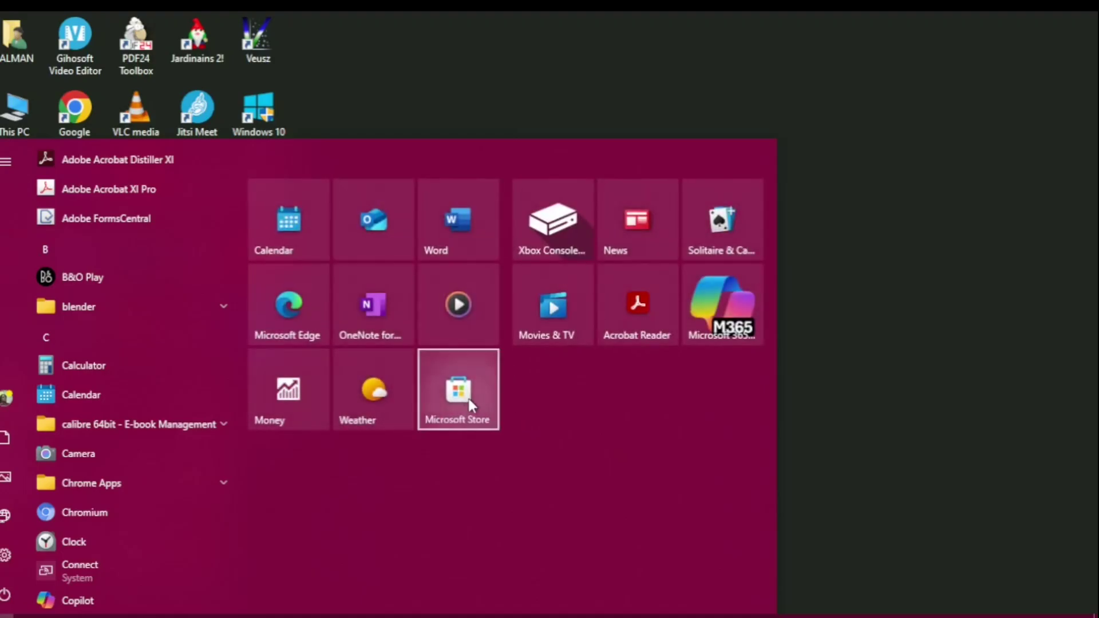
Resize the Microsoft Store tile to Medium and move the Weather tile up beside it.
{"action": "right_click", "coordinate": [469, 403]}
{"action": "mouse_move", "coordinate": [572, 117]}
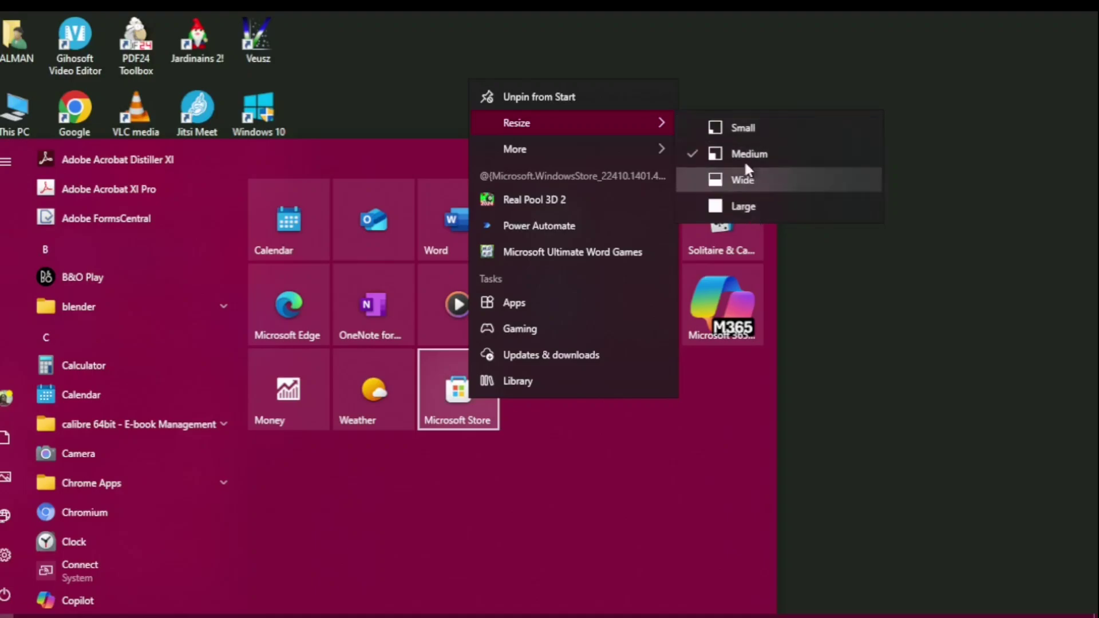
{"action": "left_click", "coordinate": [735, 126]}
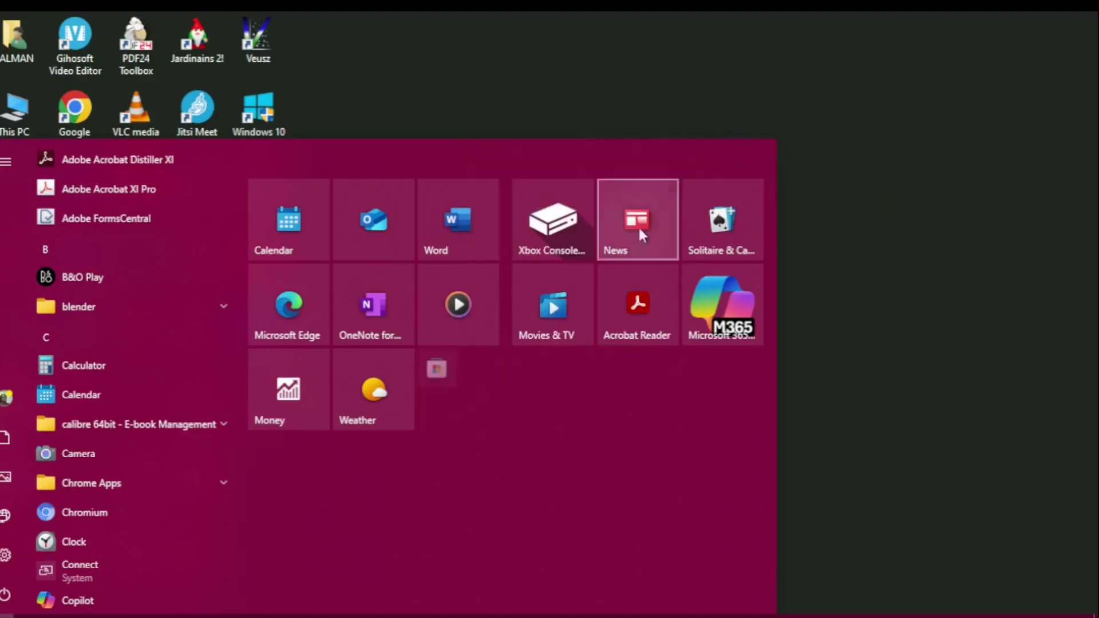
{"action": "right_click", "coordinate": [436, 374]}
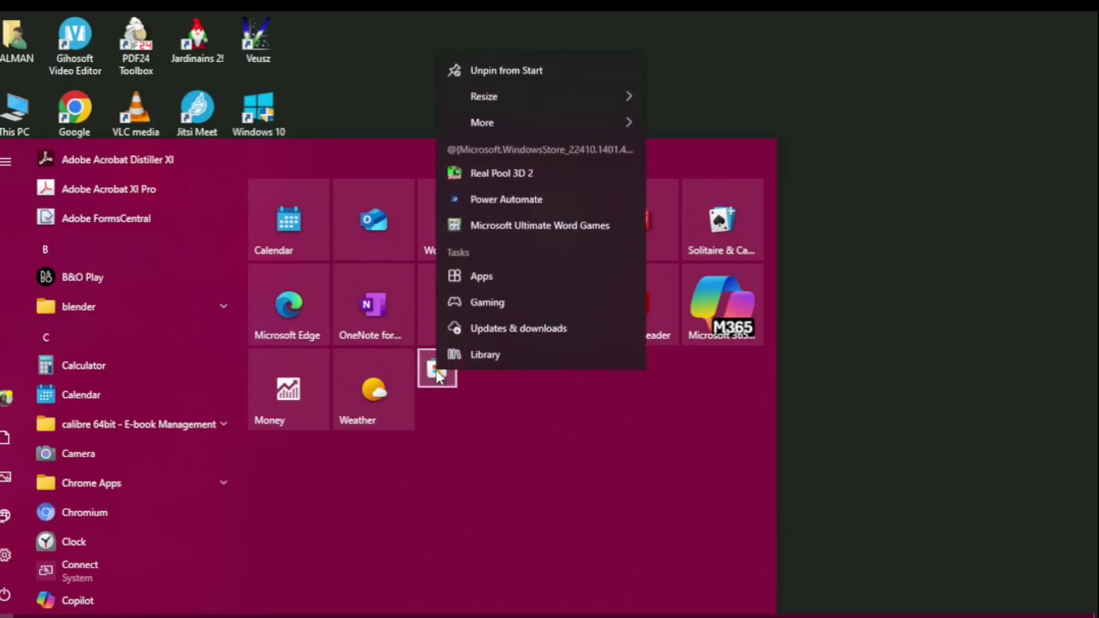
{"action": "mouse_move", "coordinate": [613, 93]}
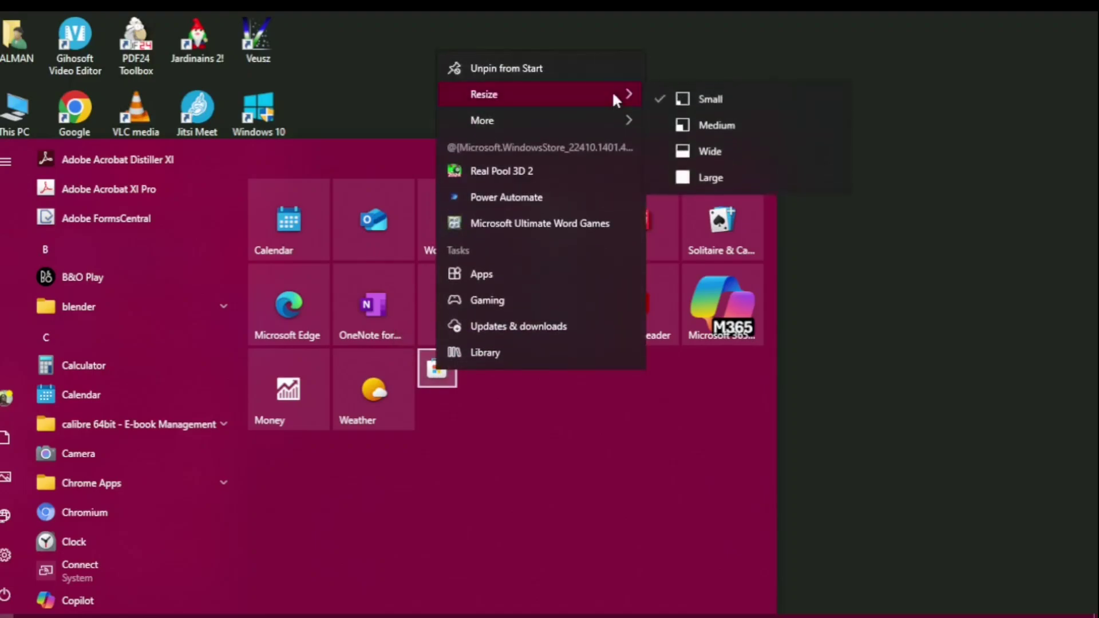
{"action": "left_click", "coordinate": [710, 152]}
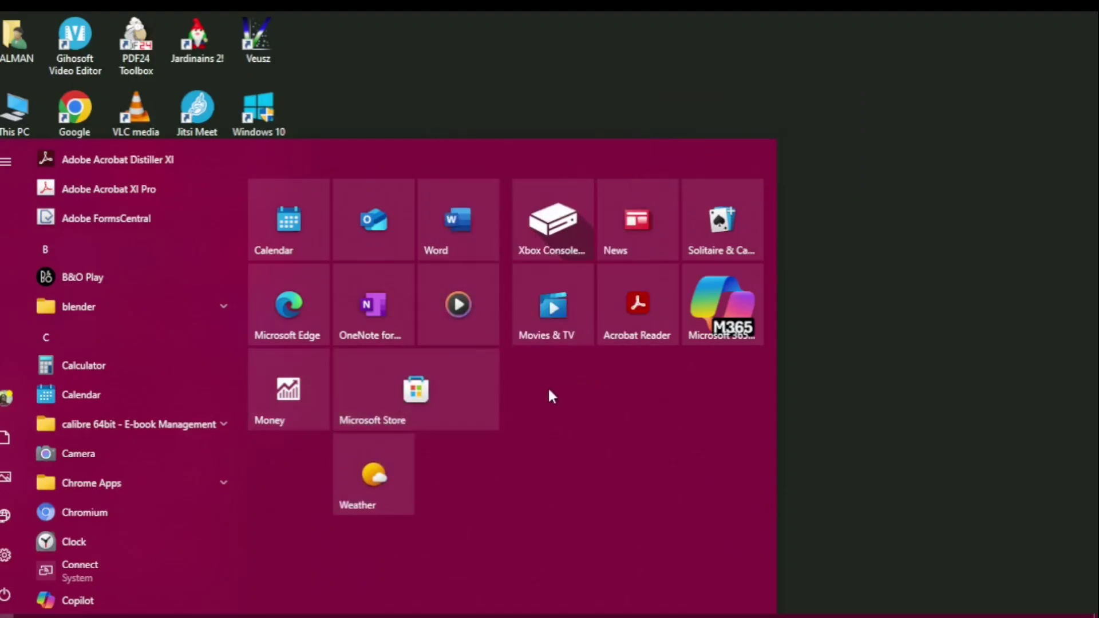
{"action": "right_click", "coordinate": [479, 376]}
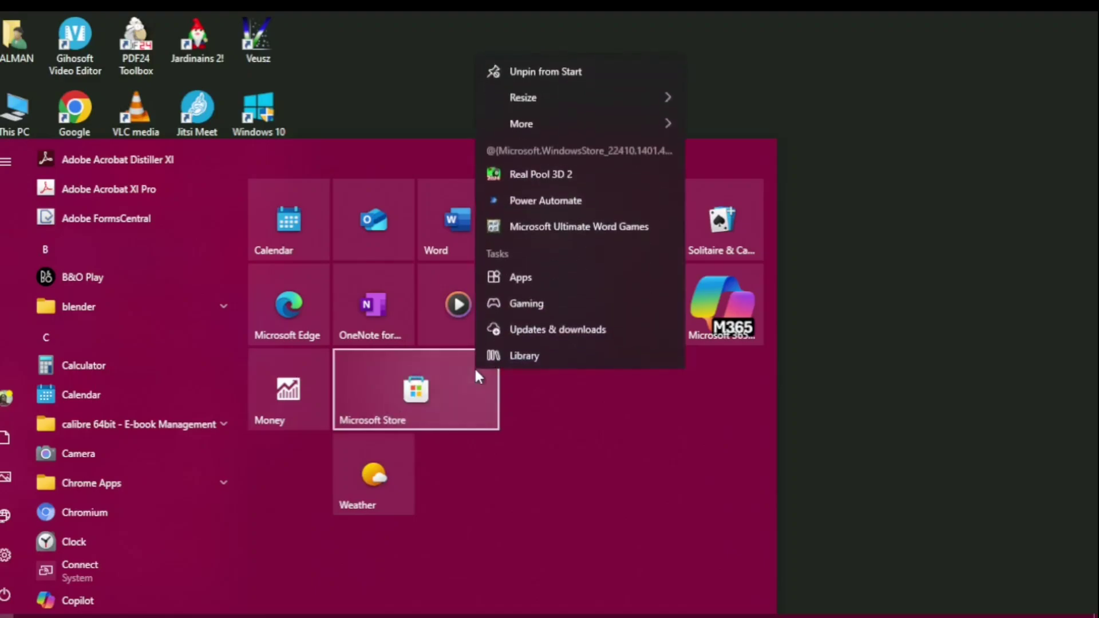
{"action": "mouse_move", "coordinate": [573, 90]}
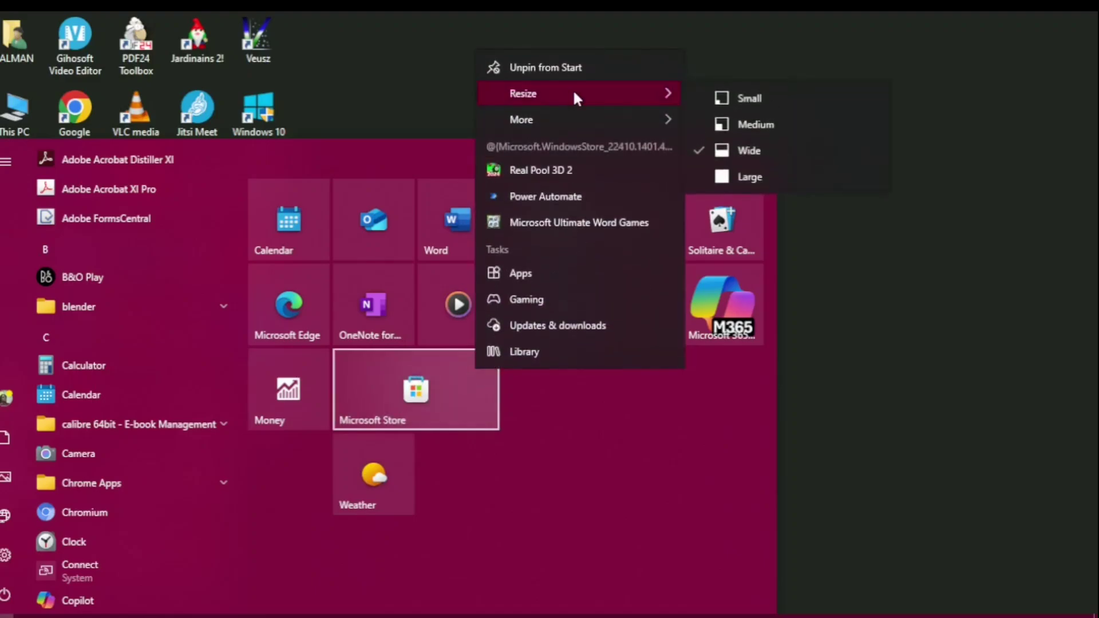
{"action": "left_click", "coordinate": [765, 118]}
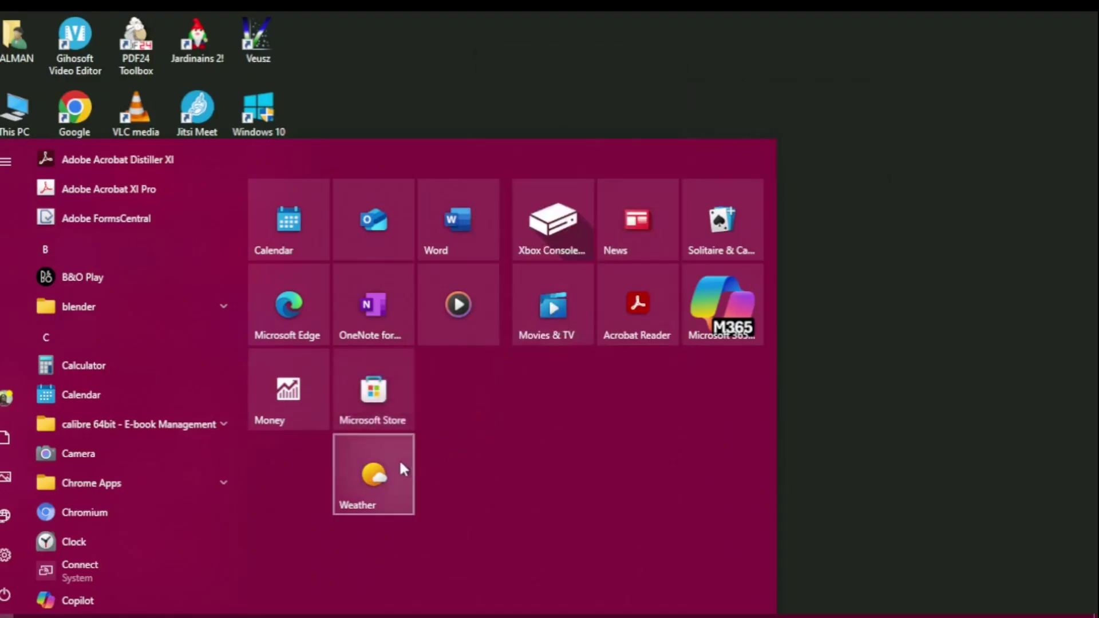
{"action": "left_click_drag", "start_coordinate": [400, 459], "coordinate": [493, 371]}
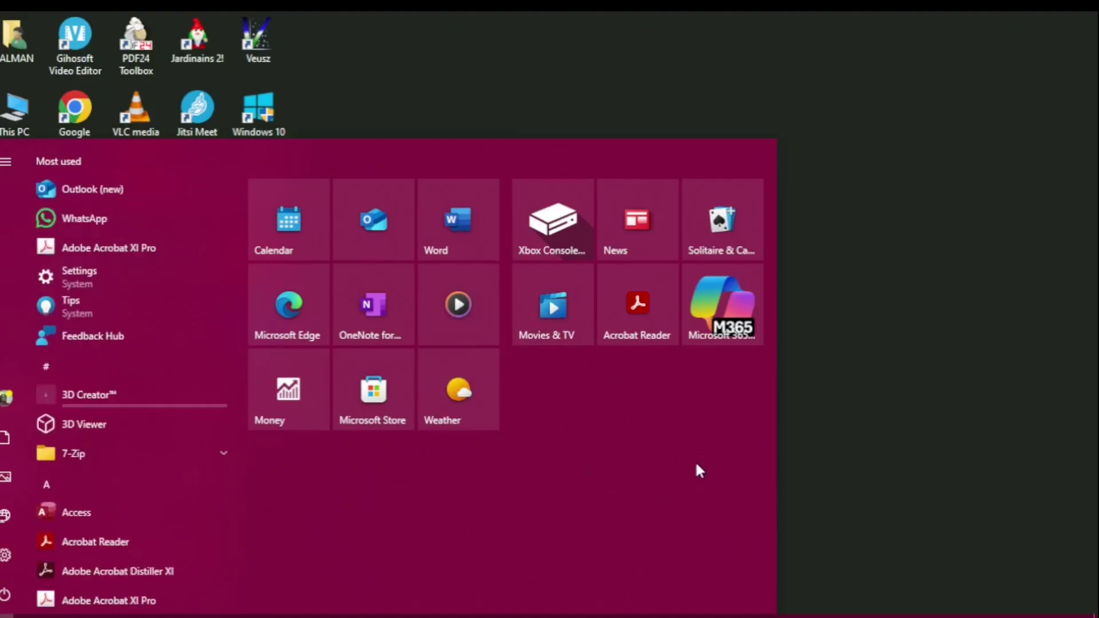
Set the Windows accent colour to Mint dark and reopen Start to see the green tint.
{"action": "left_click", "coordinate": [906, 300]}
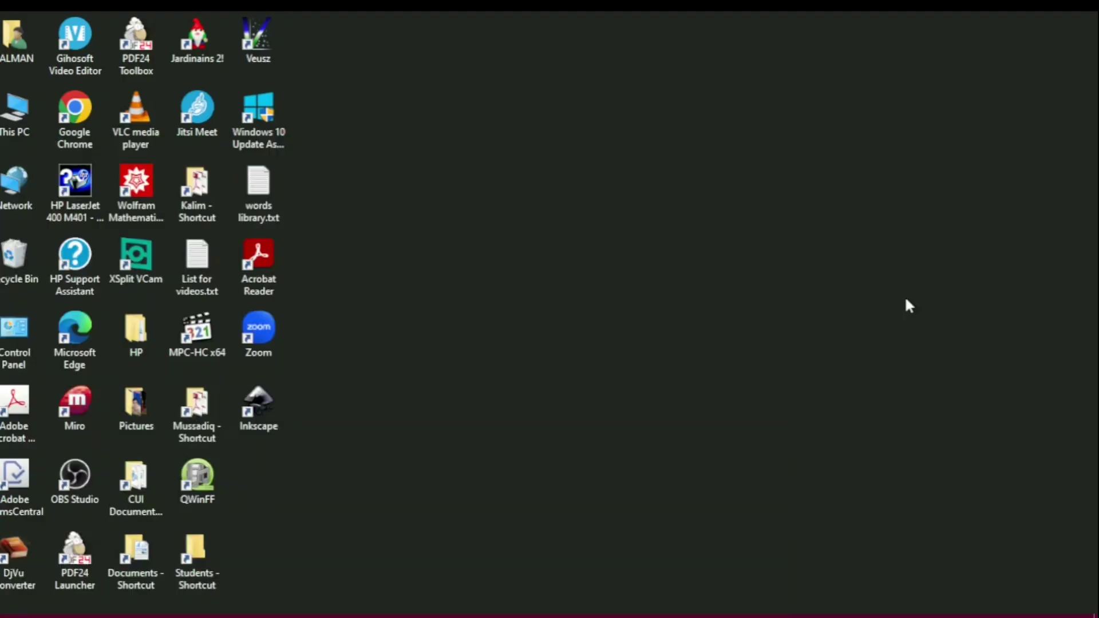
{"action": "right_click", "coordinate": [905, 300]}
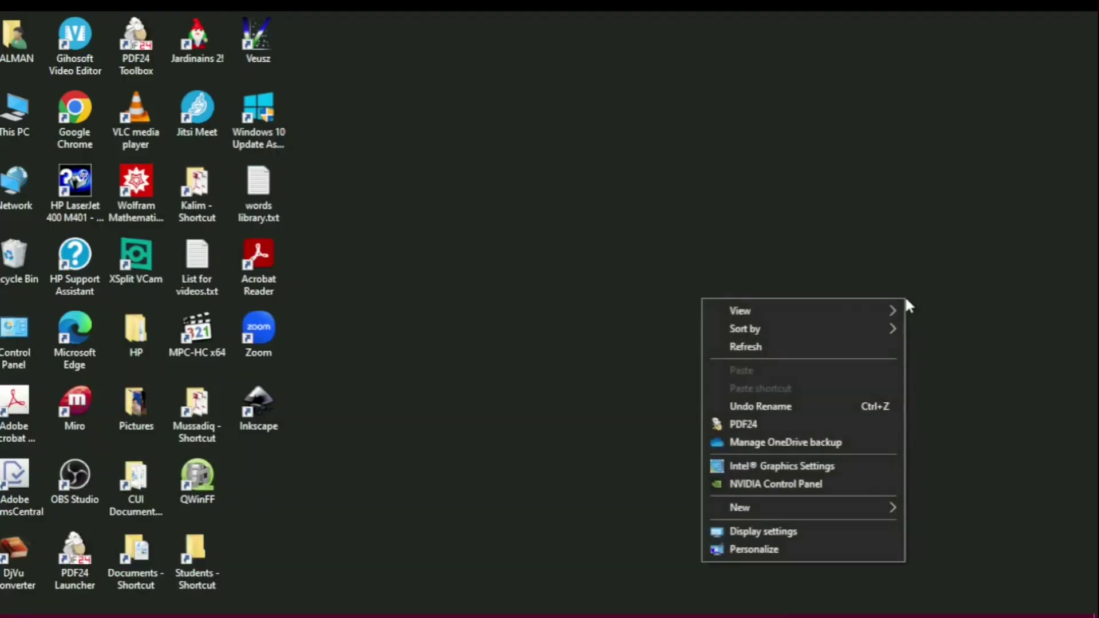
{"action": "left_click", "coordinate": [764, 558]}
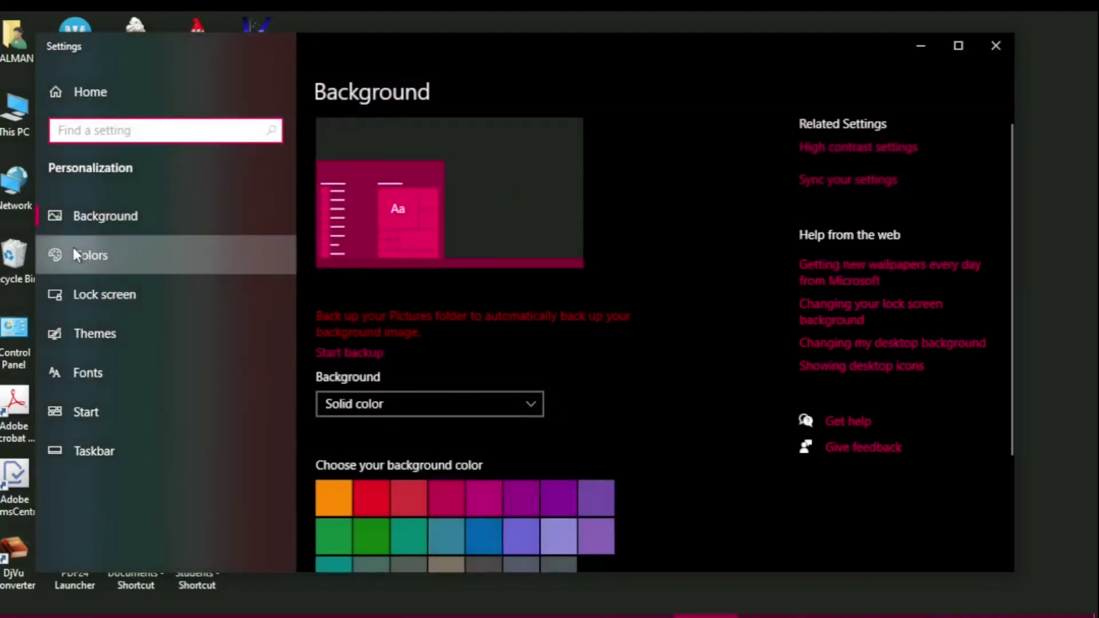
{"action": "left_click", "coordinate": [75, 253]}
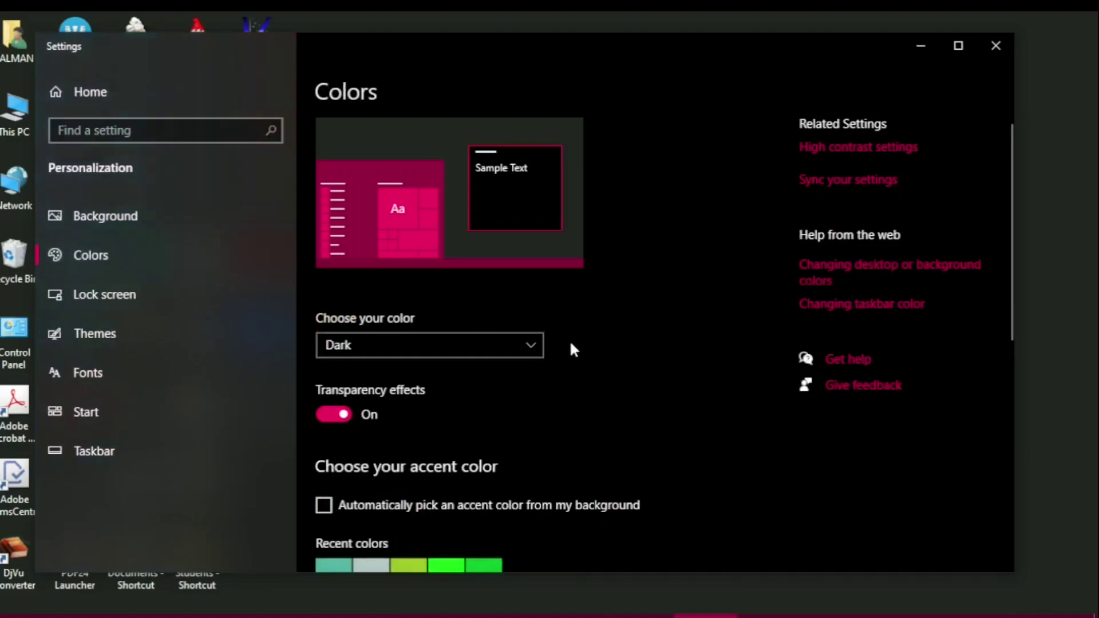
{"action": "scroll", "coordinate": [572, 349], "scroll_direction": "down", "scroll_amount": 5}
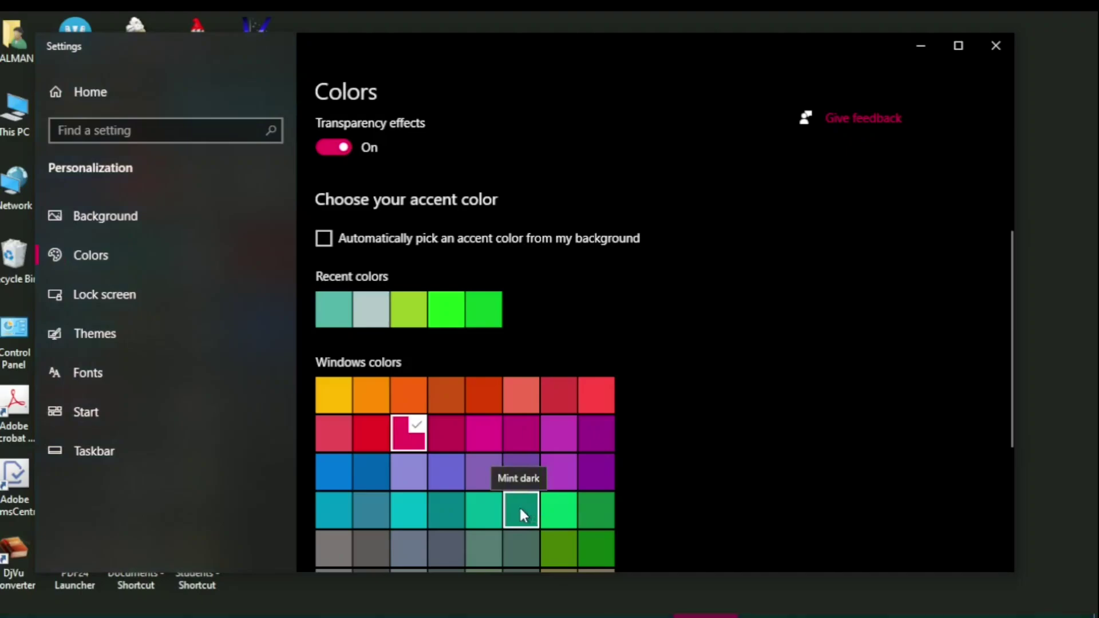
{"action": "left_click", "coordinate": [519, 508]}
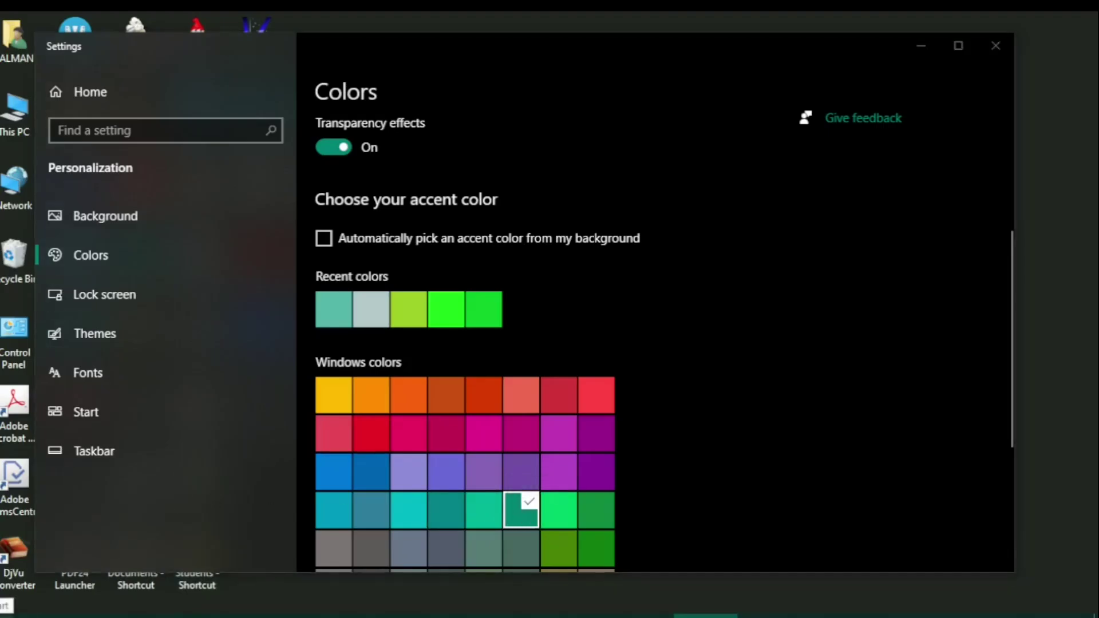
{"action": "left_click", "coordinate": [7, 608]}
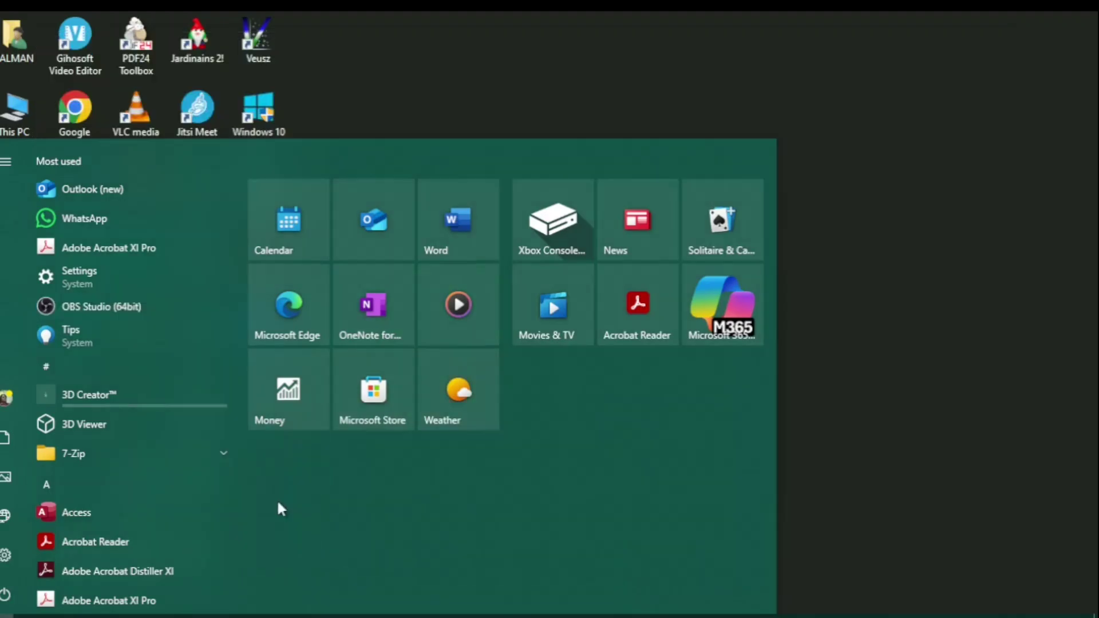
Open the page for choosing which folders appear on Start via Personalize this list.
{"action": "mouse_move", "coordinate": [9, 555]}
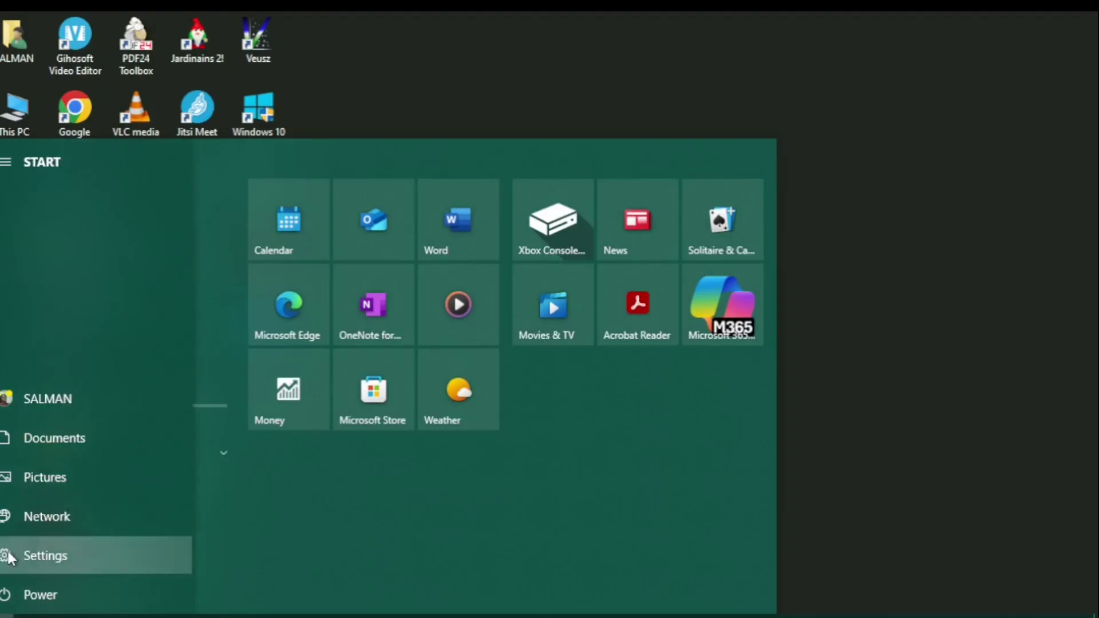
{"action": "right_click", "coordinate": [10, 556]}
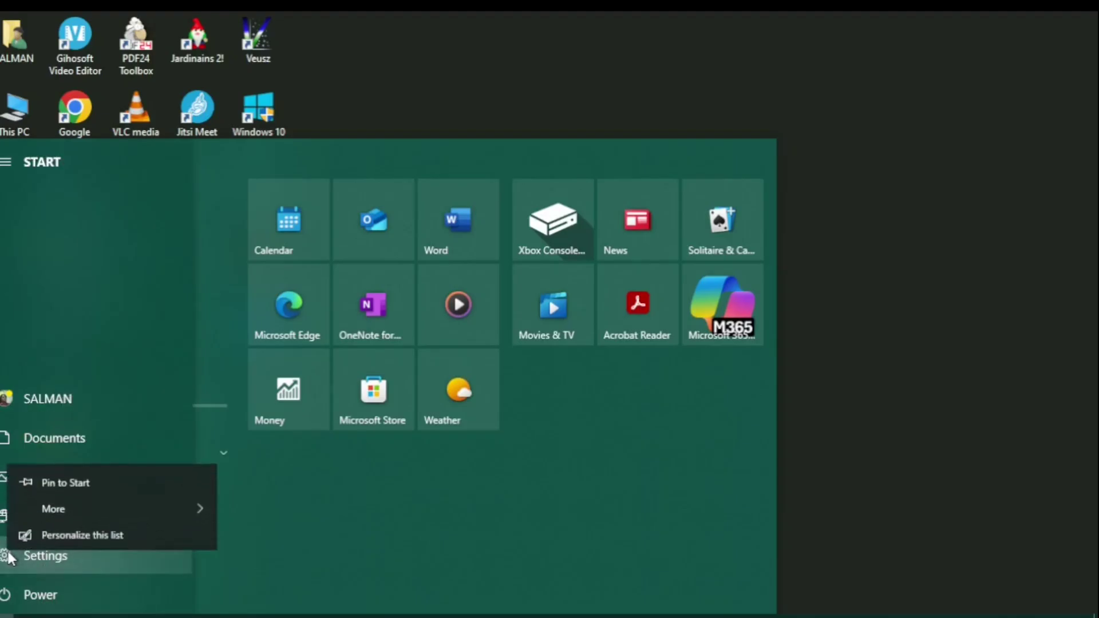
{"action": "left_click", "coordinate": [99, 532]}
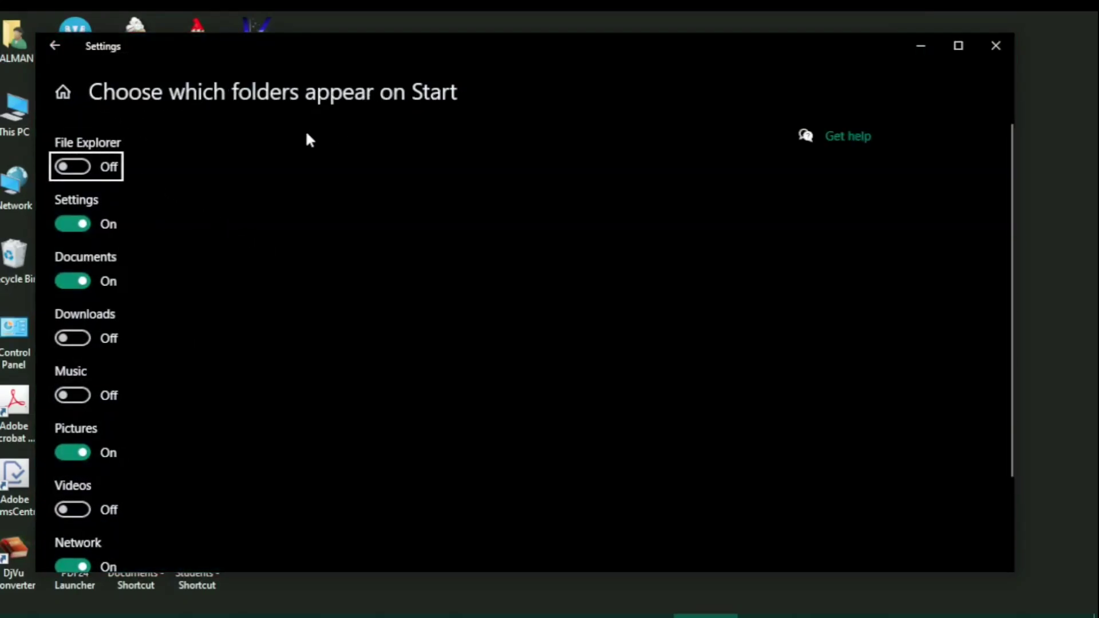
{"action": "scroll", "coordinate": [222, 200], "scroll_direction": "down", "scroll_amount": 3}
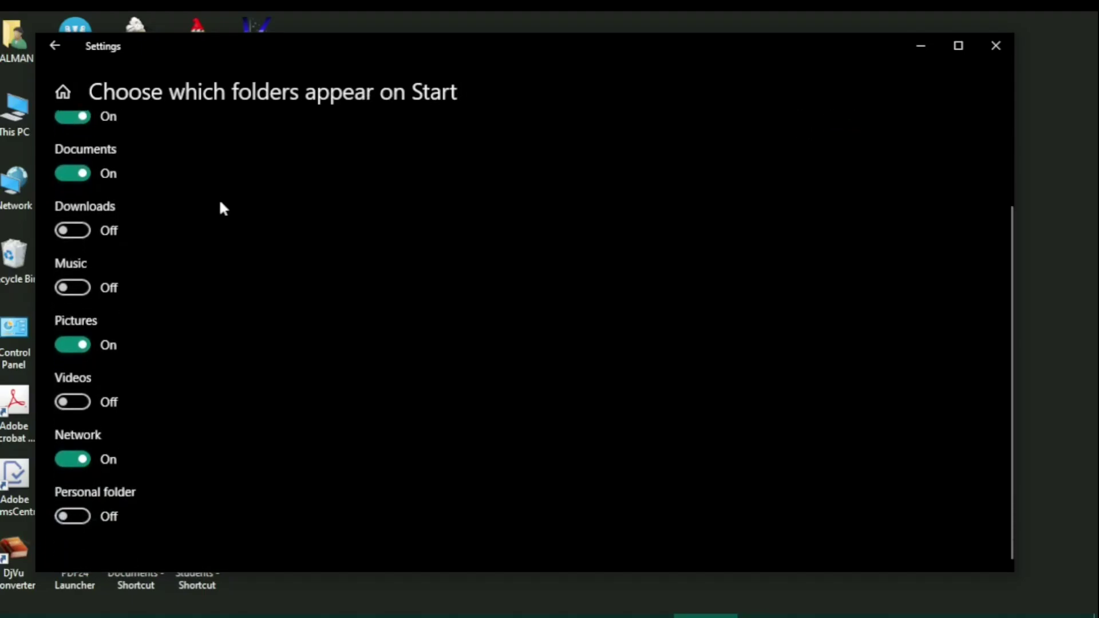
{"action": "key", "text": "Tab"}
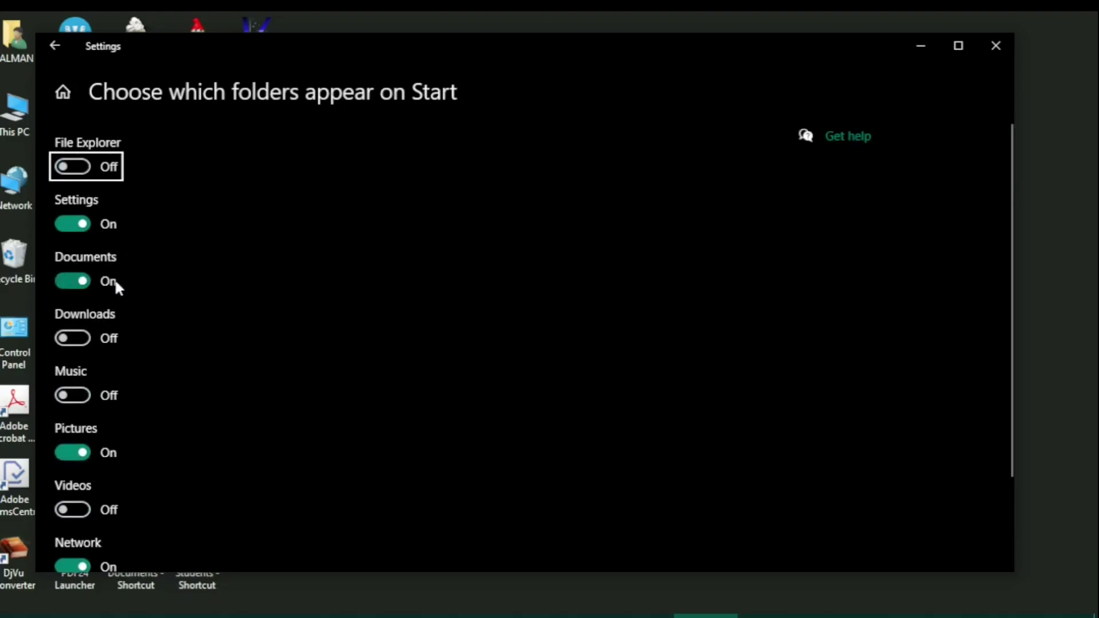
Toggle Downloads and Music back off, keeping Settings, Documents, Pictures and Network, then return.
{"action": "left_click", "coordinate": [86, 338]}
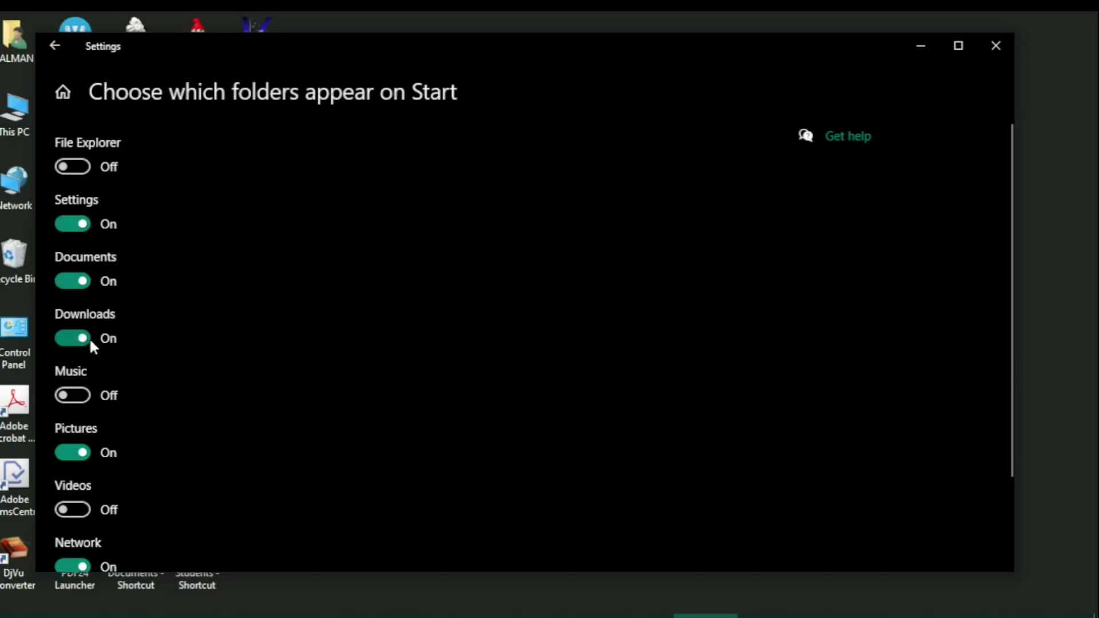
{"action": "left_click", "coordinate": [58, 337]}
{"action": "left_click", "coordinate": [87, 398]}
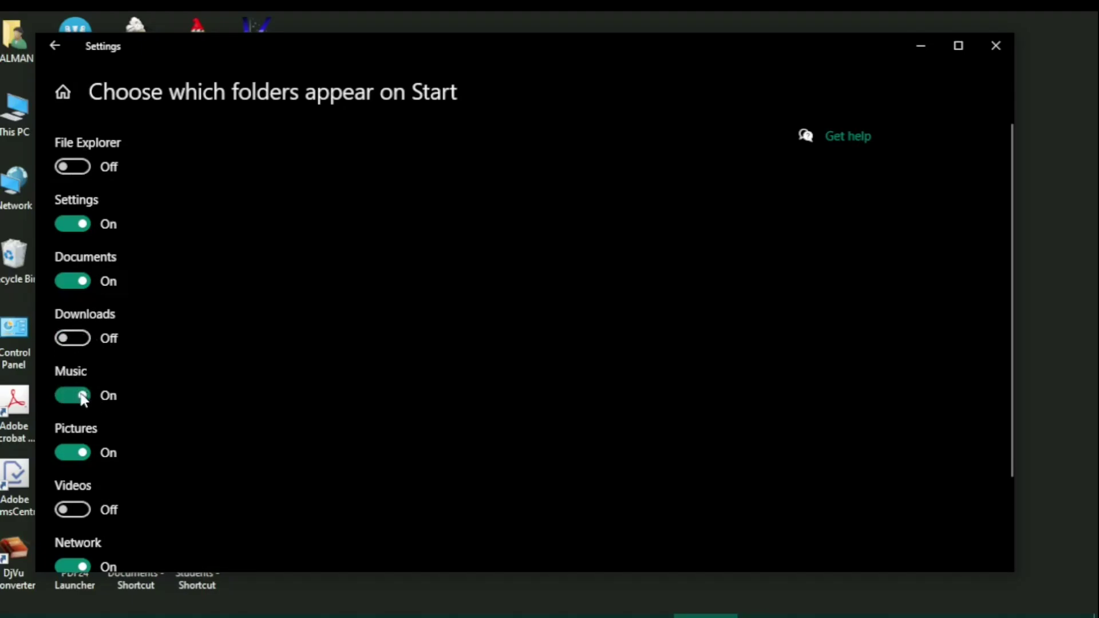
{"action": "left_click", "coordinate": [61, 394]}
{"action": "scroll", "coordinate": [232, 395], "scroll_direction": "down", "scroll_amount": 2}
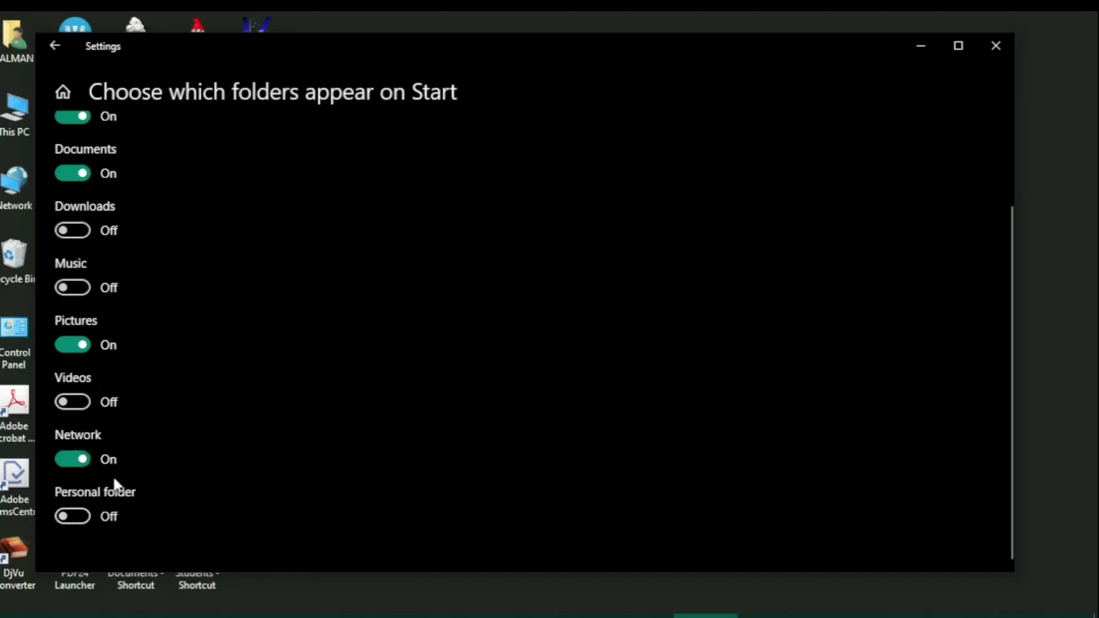
{"action": "scroll", "coordinate": [114, 481], "scroll_direction": "up", "scroll_amount": 3}
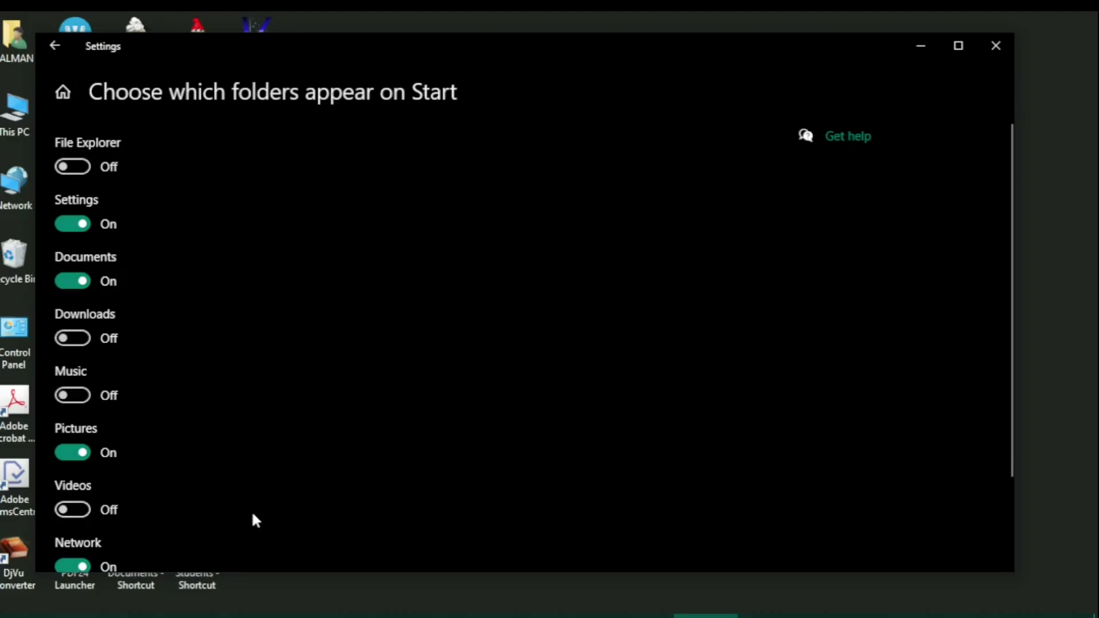
{"action": "key", "text": "alt+Left"}
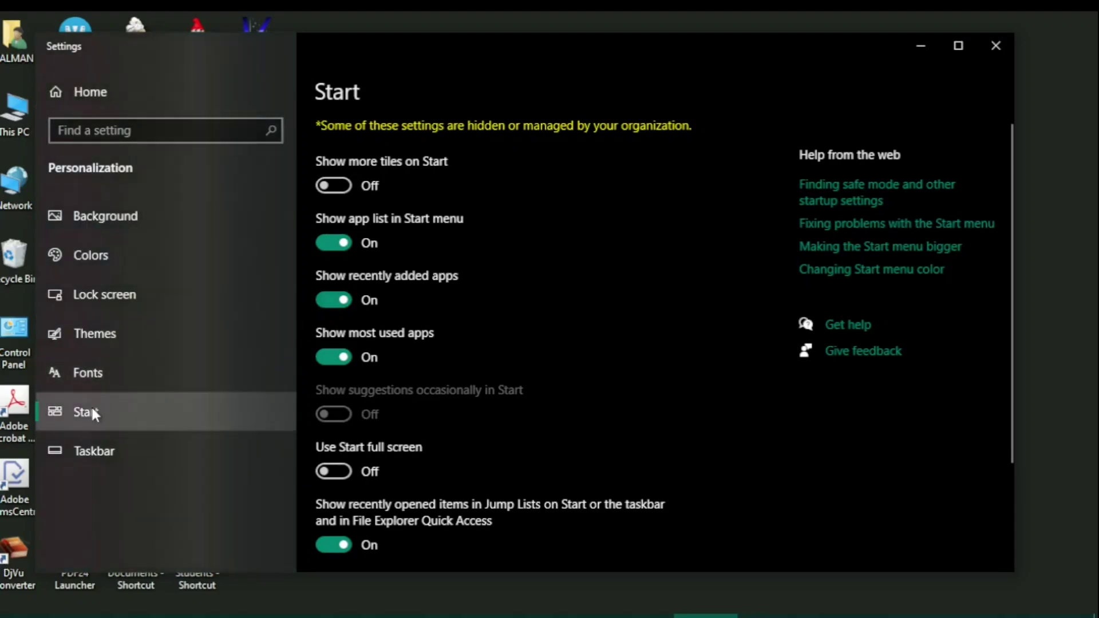
Turn on Use Start full screen and preview the full-screen Start menu.
{"action": "left_click", "coordinate": [343, 472]}
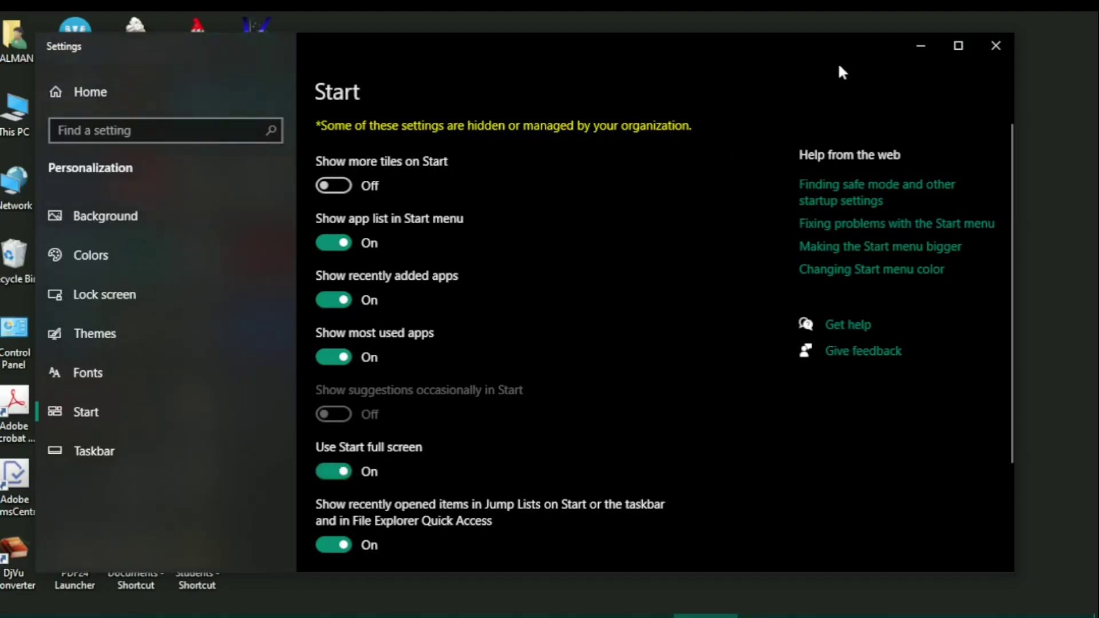
{"action": "left_click", "coordinate": [921, 48]}
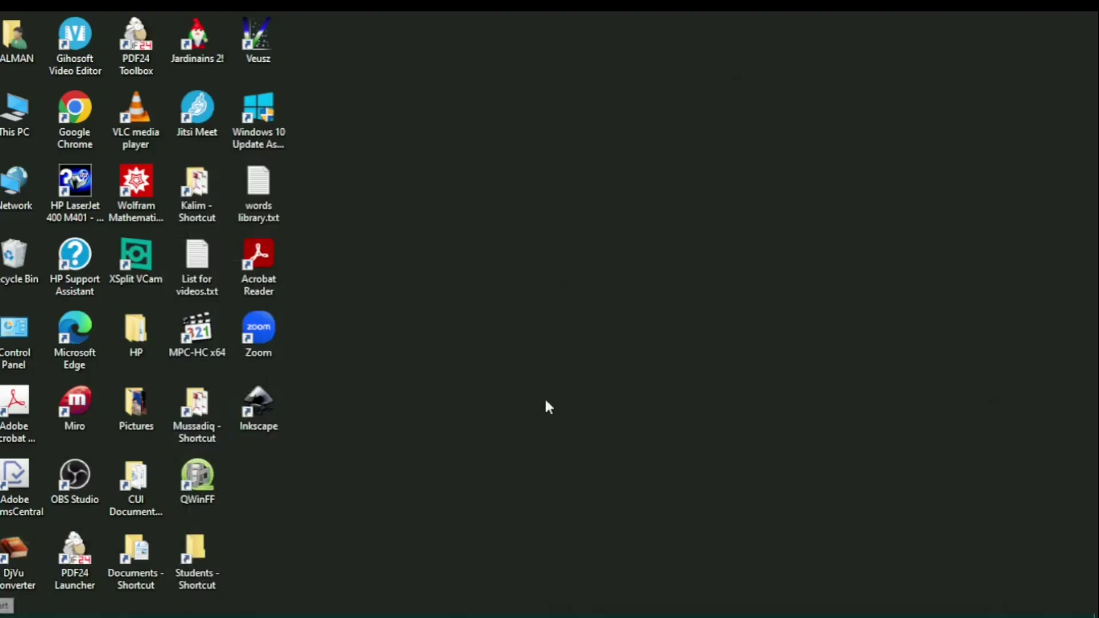
{"action": "key", "text": "super"}
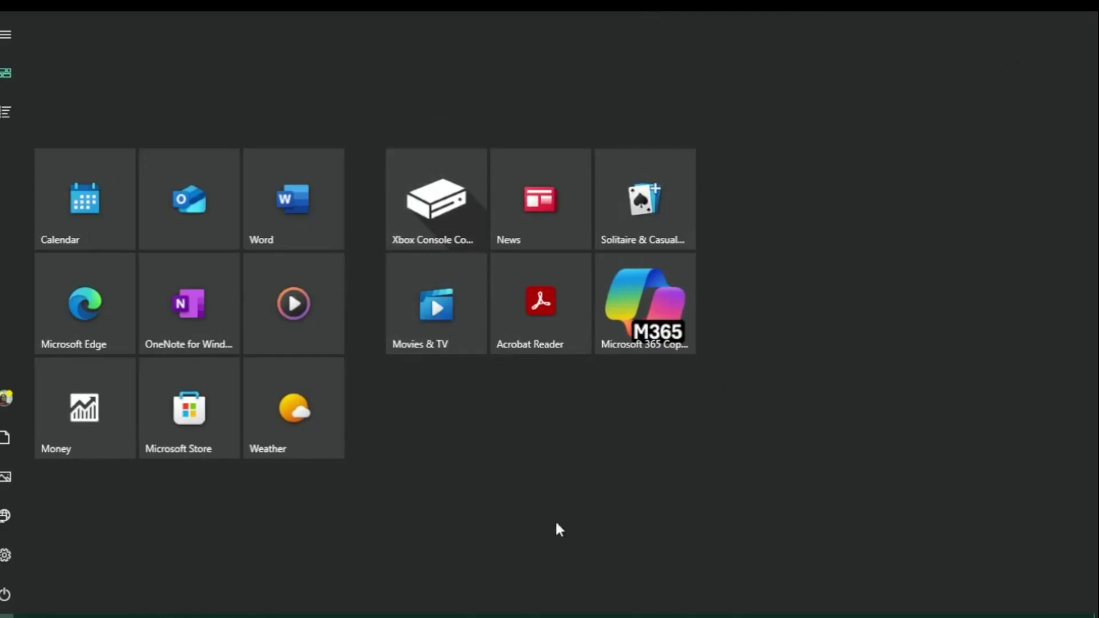
Restore Settings, switch Use Start full screen back off, and minimize Settings.
{"action": "mouse_move", "coordinate": [705, 615]}
{"action": "left_click", "coordinate": [705, 561]}
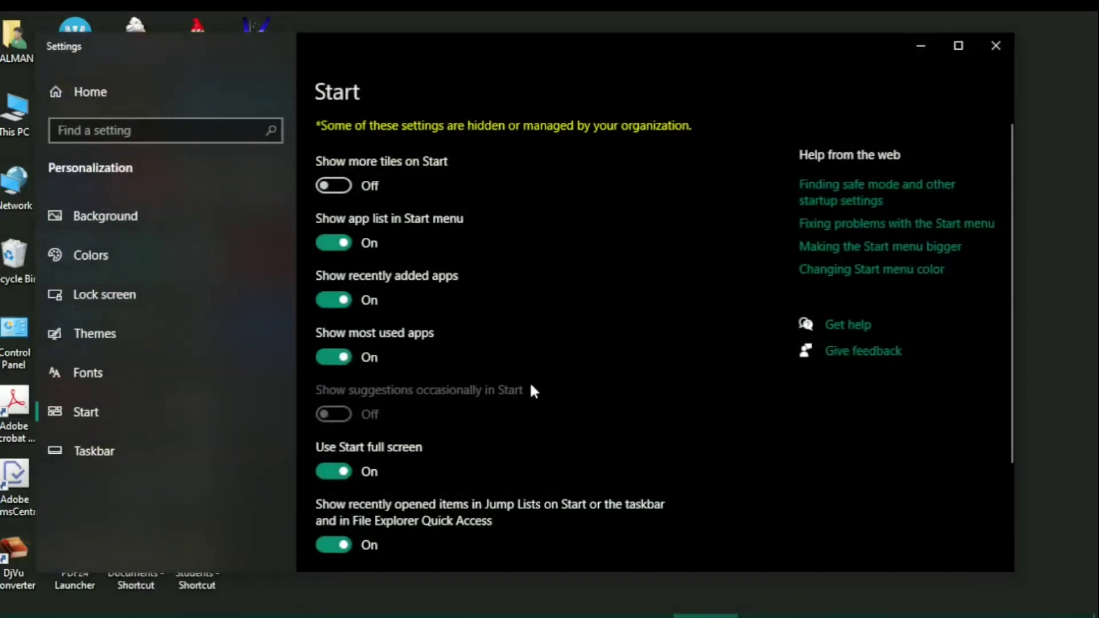
{"action": "left_click", "coordinate": [329, 472]}
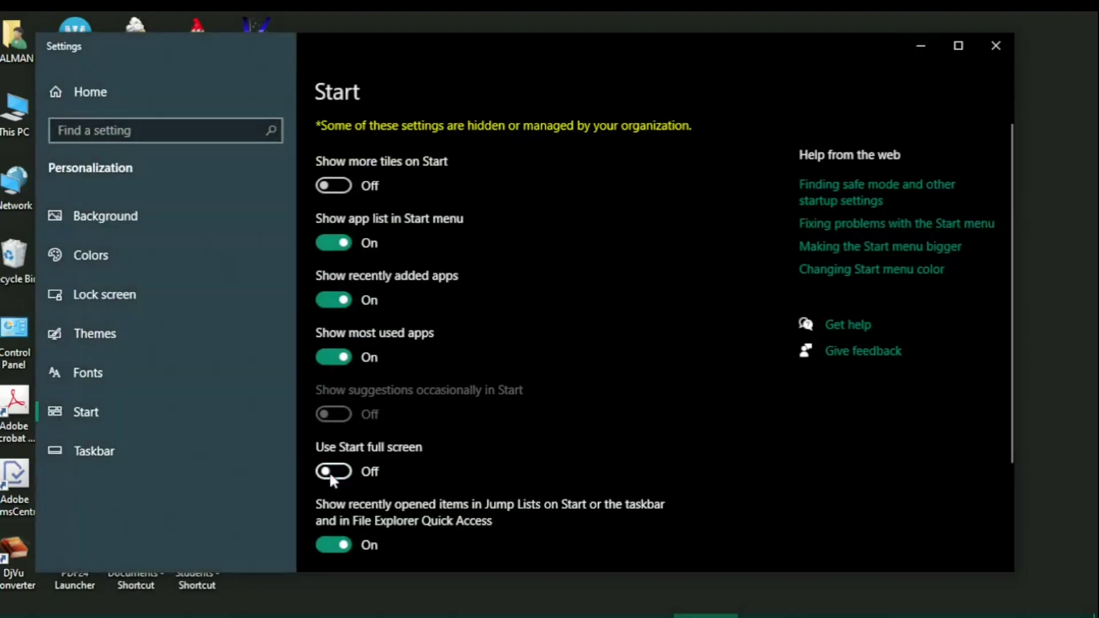
{"action": "left_click", "coordinate": [921, 51]}
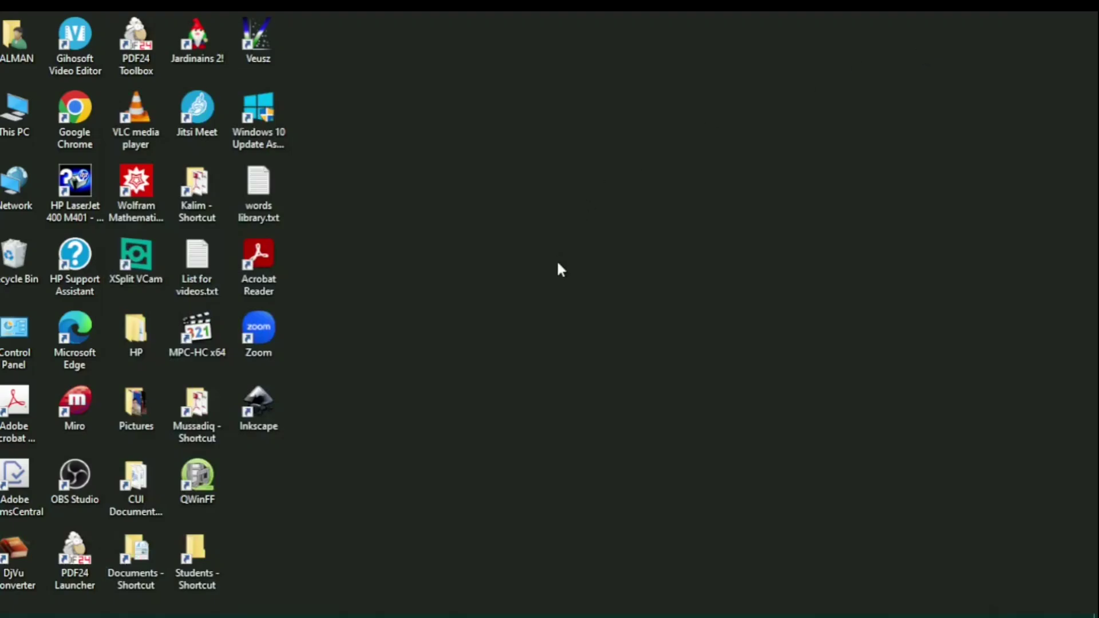
Reopen the Start menu to review the green Mint dark tint and rearranged tiles.
{"action": "key", "text": "super"}
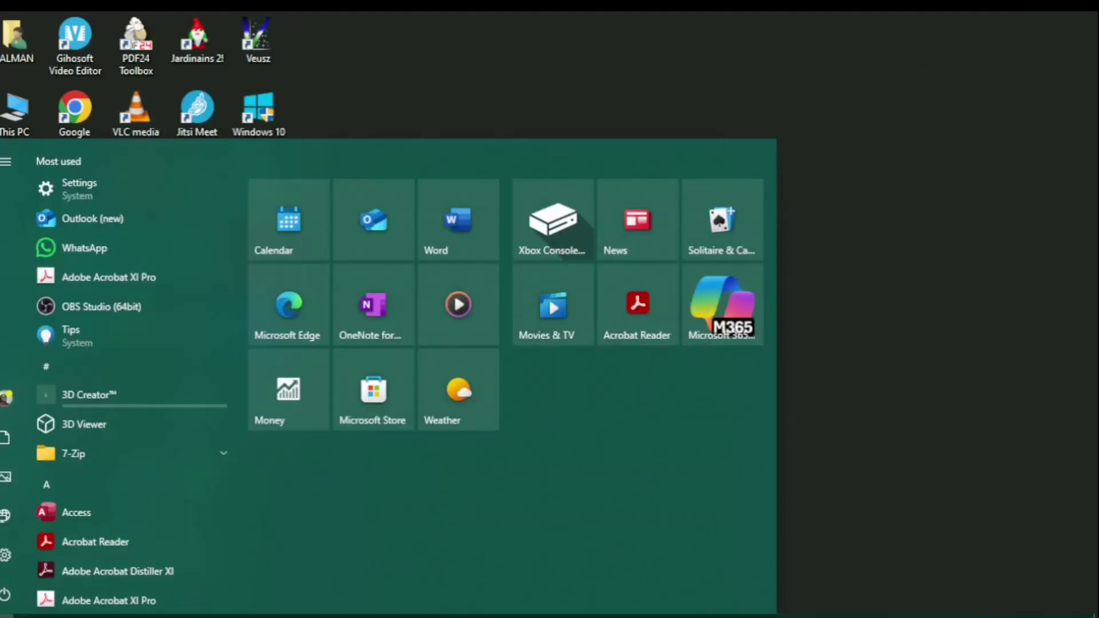
{"action": "mouse_move", "coordinate": [38, 344]}
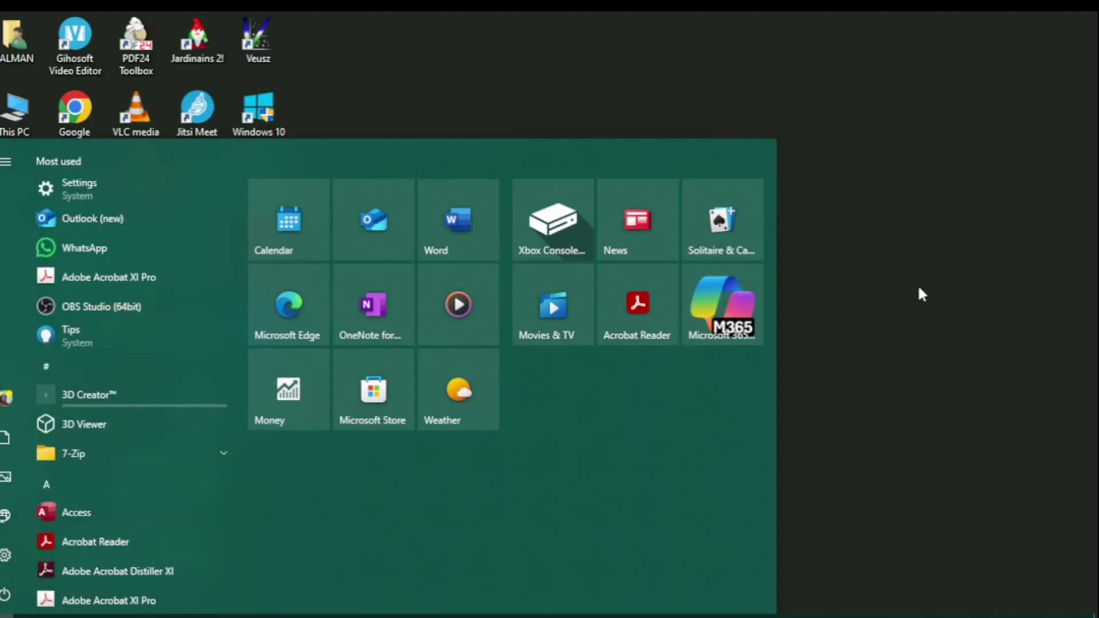